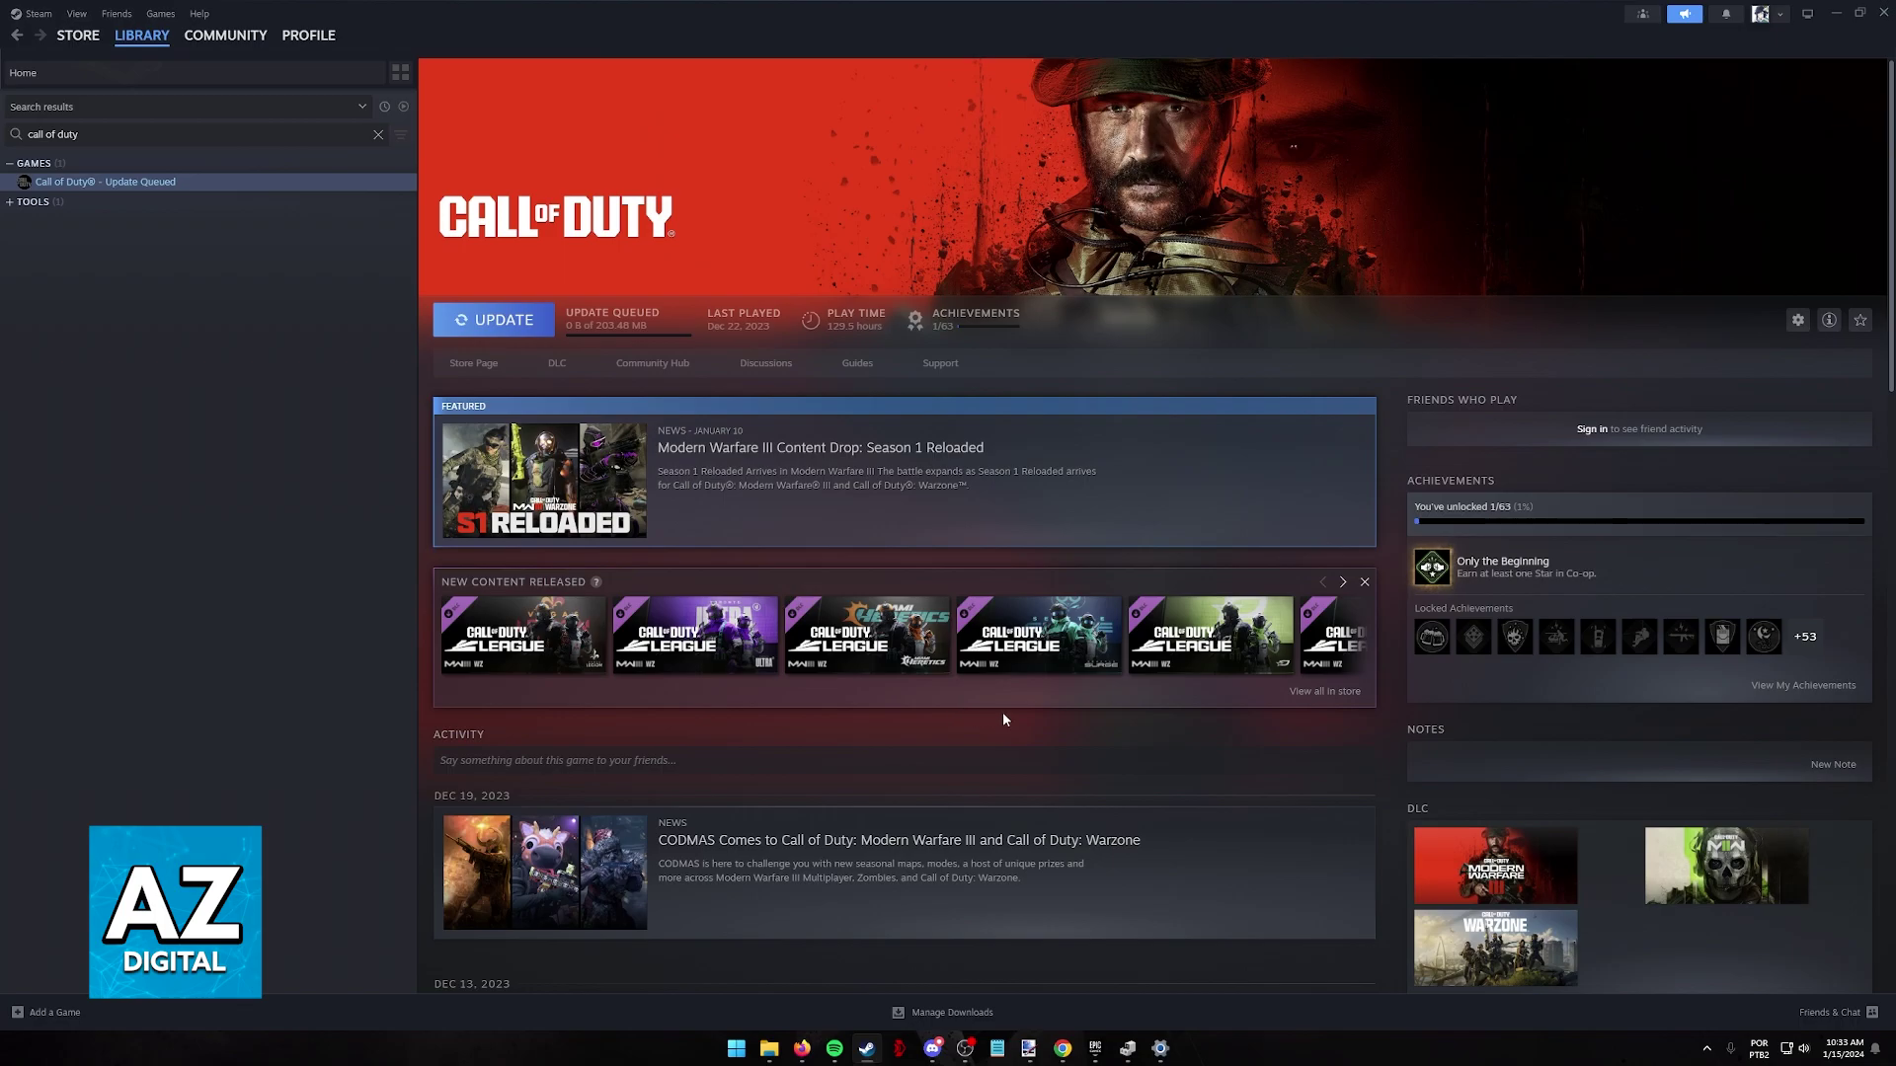
{"action": "left_click", "coordinate": [1062, 1048]}
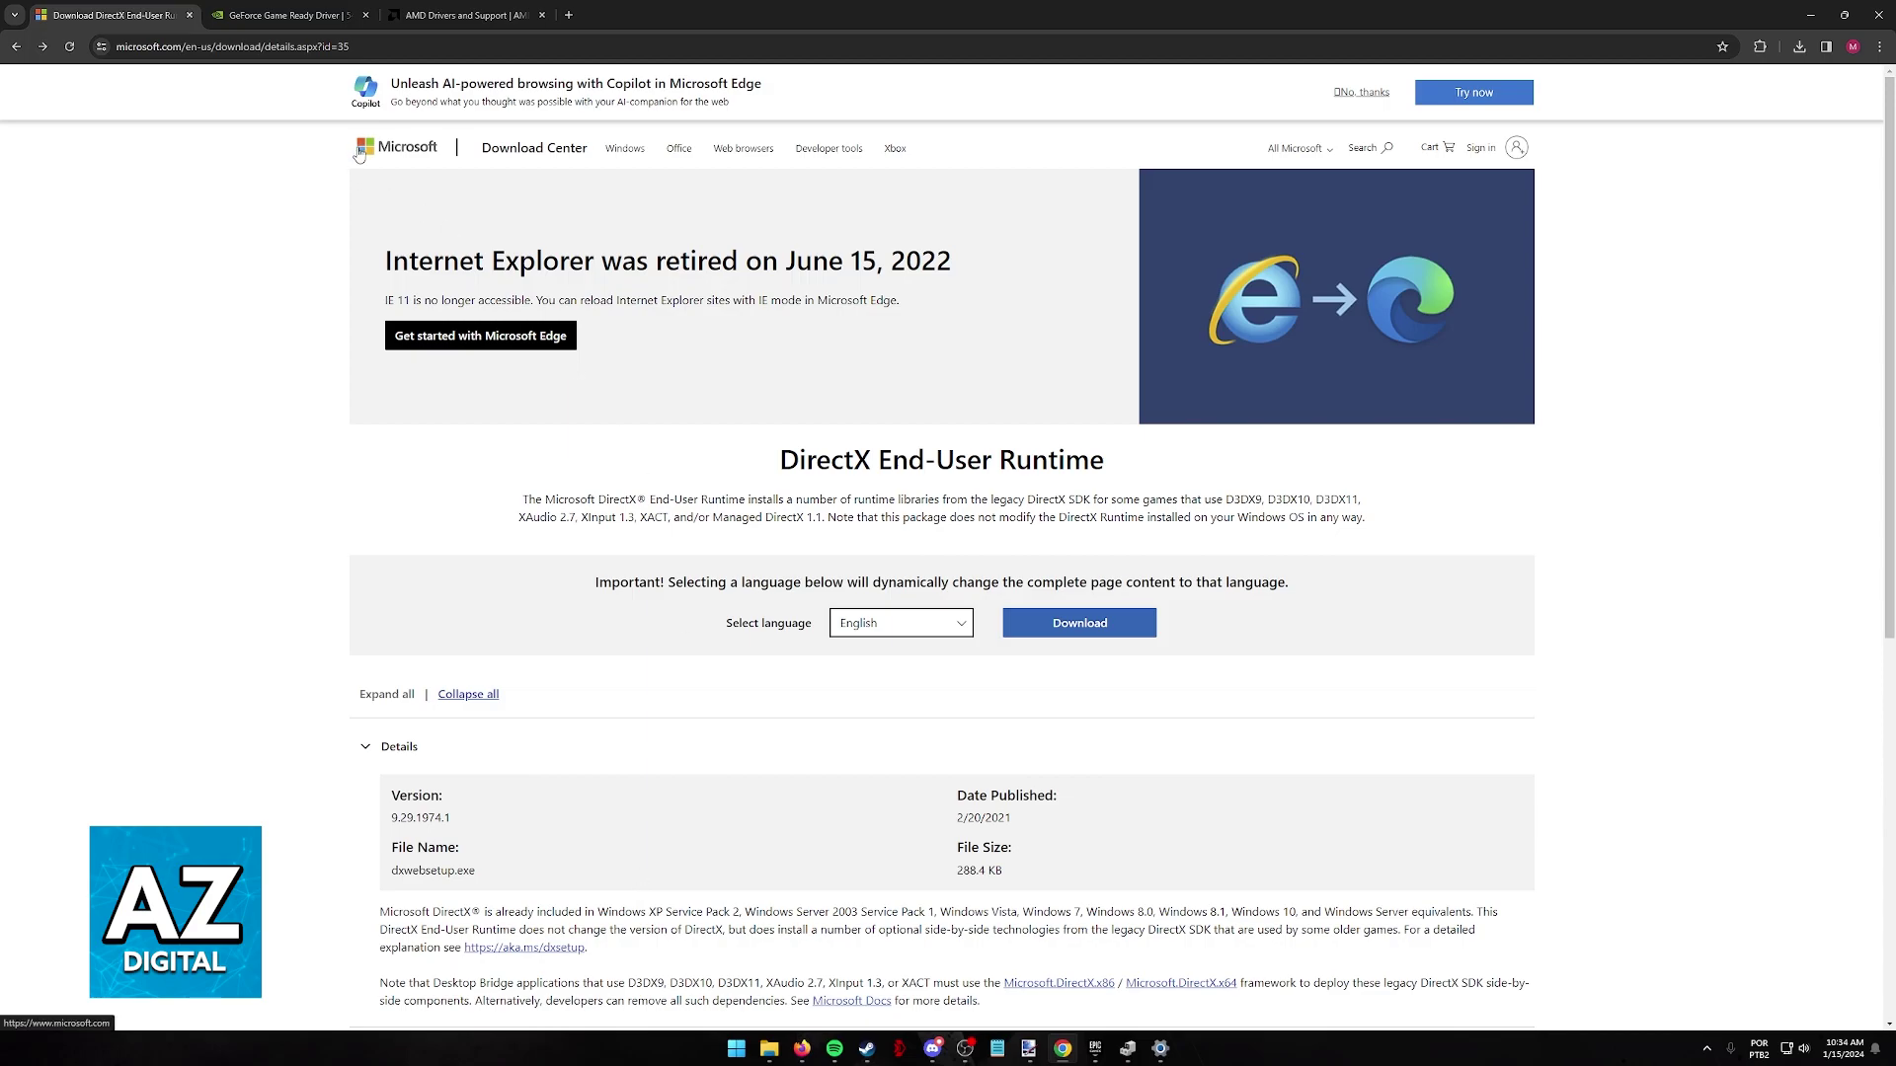
Type 'directx' into the Microsoft site search, then close the search without running it
{"action": "left_click", "coordinate": [1368, 148]}
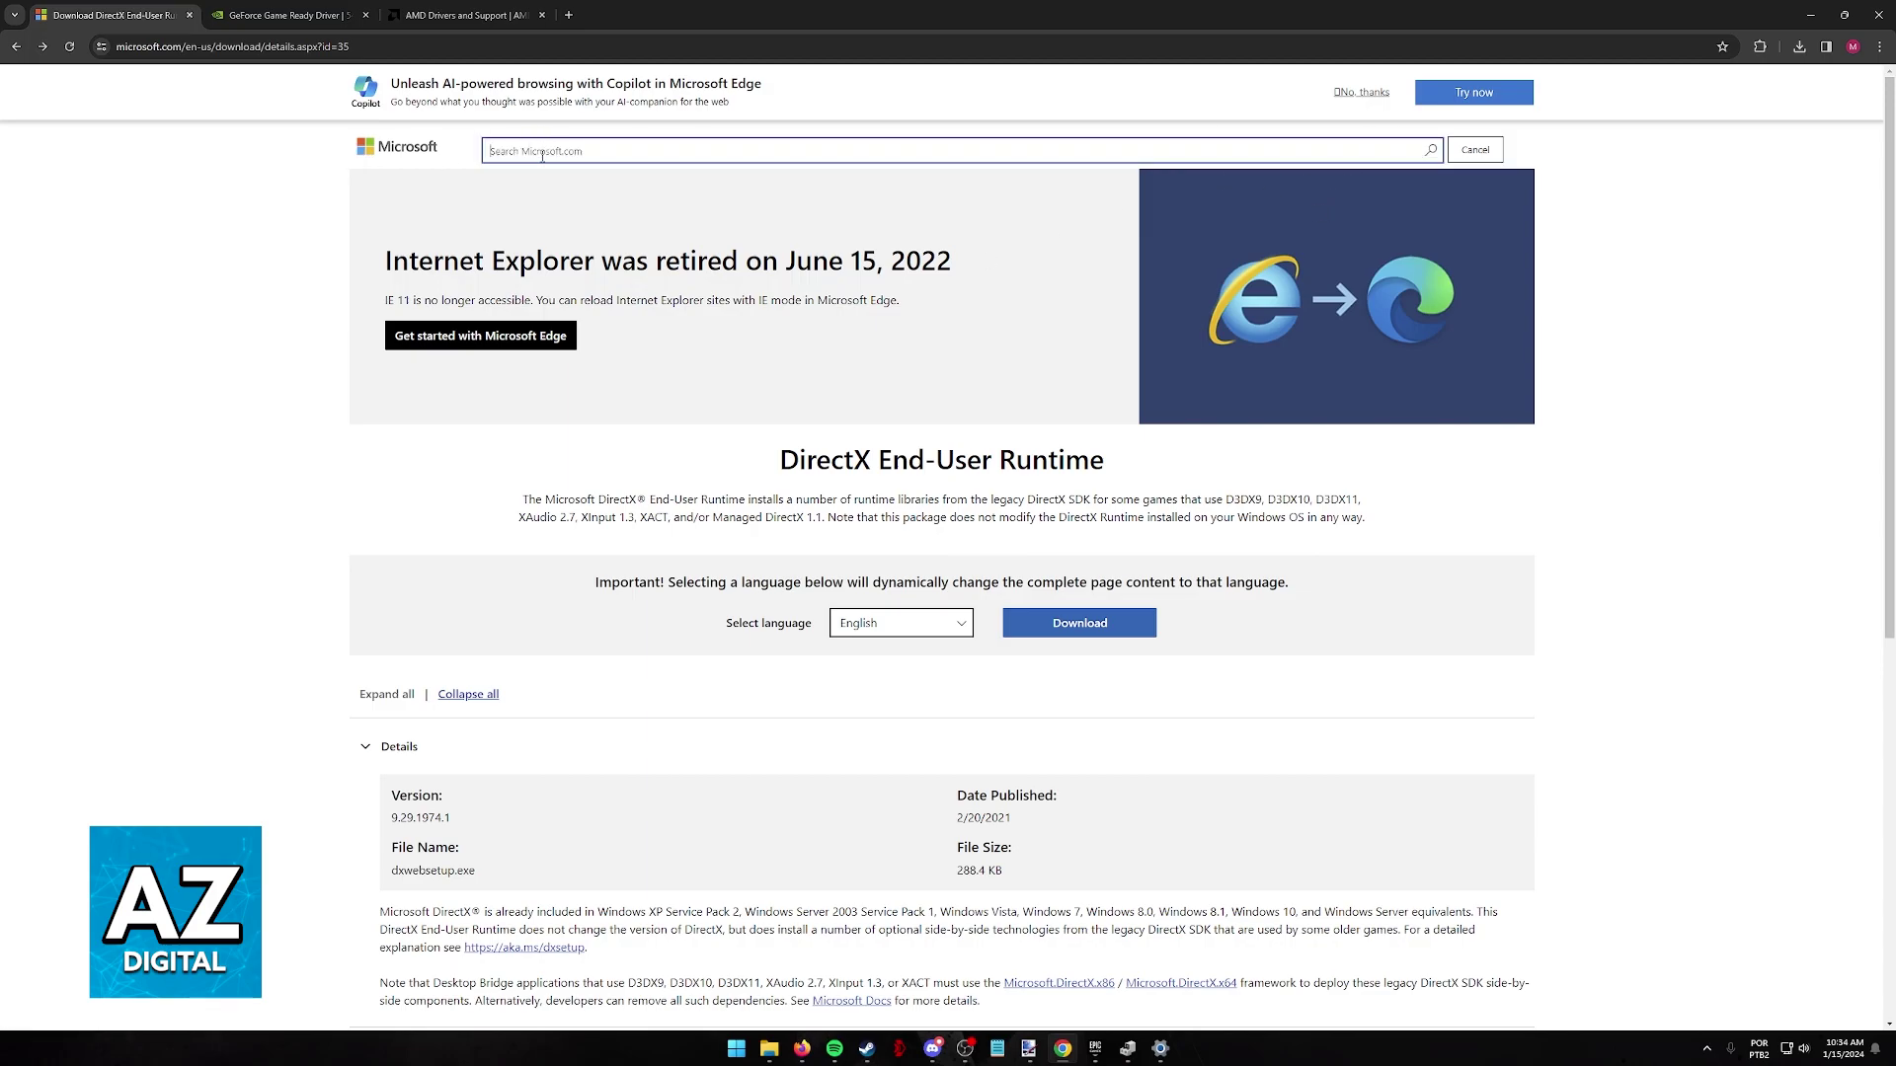
{"action": "type", "text": "directx"}
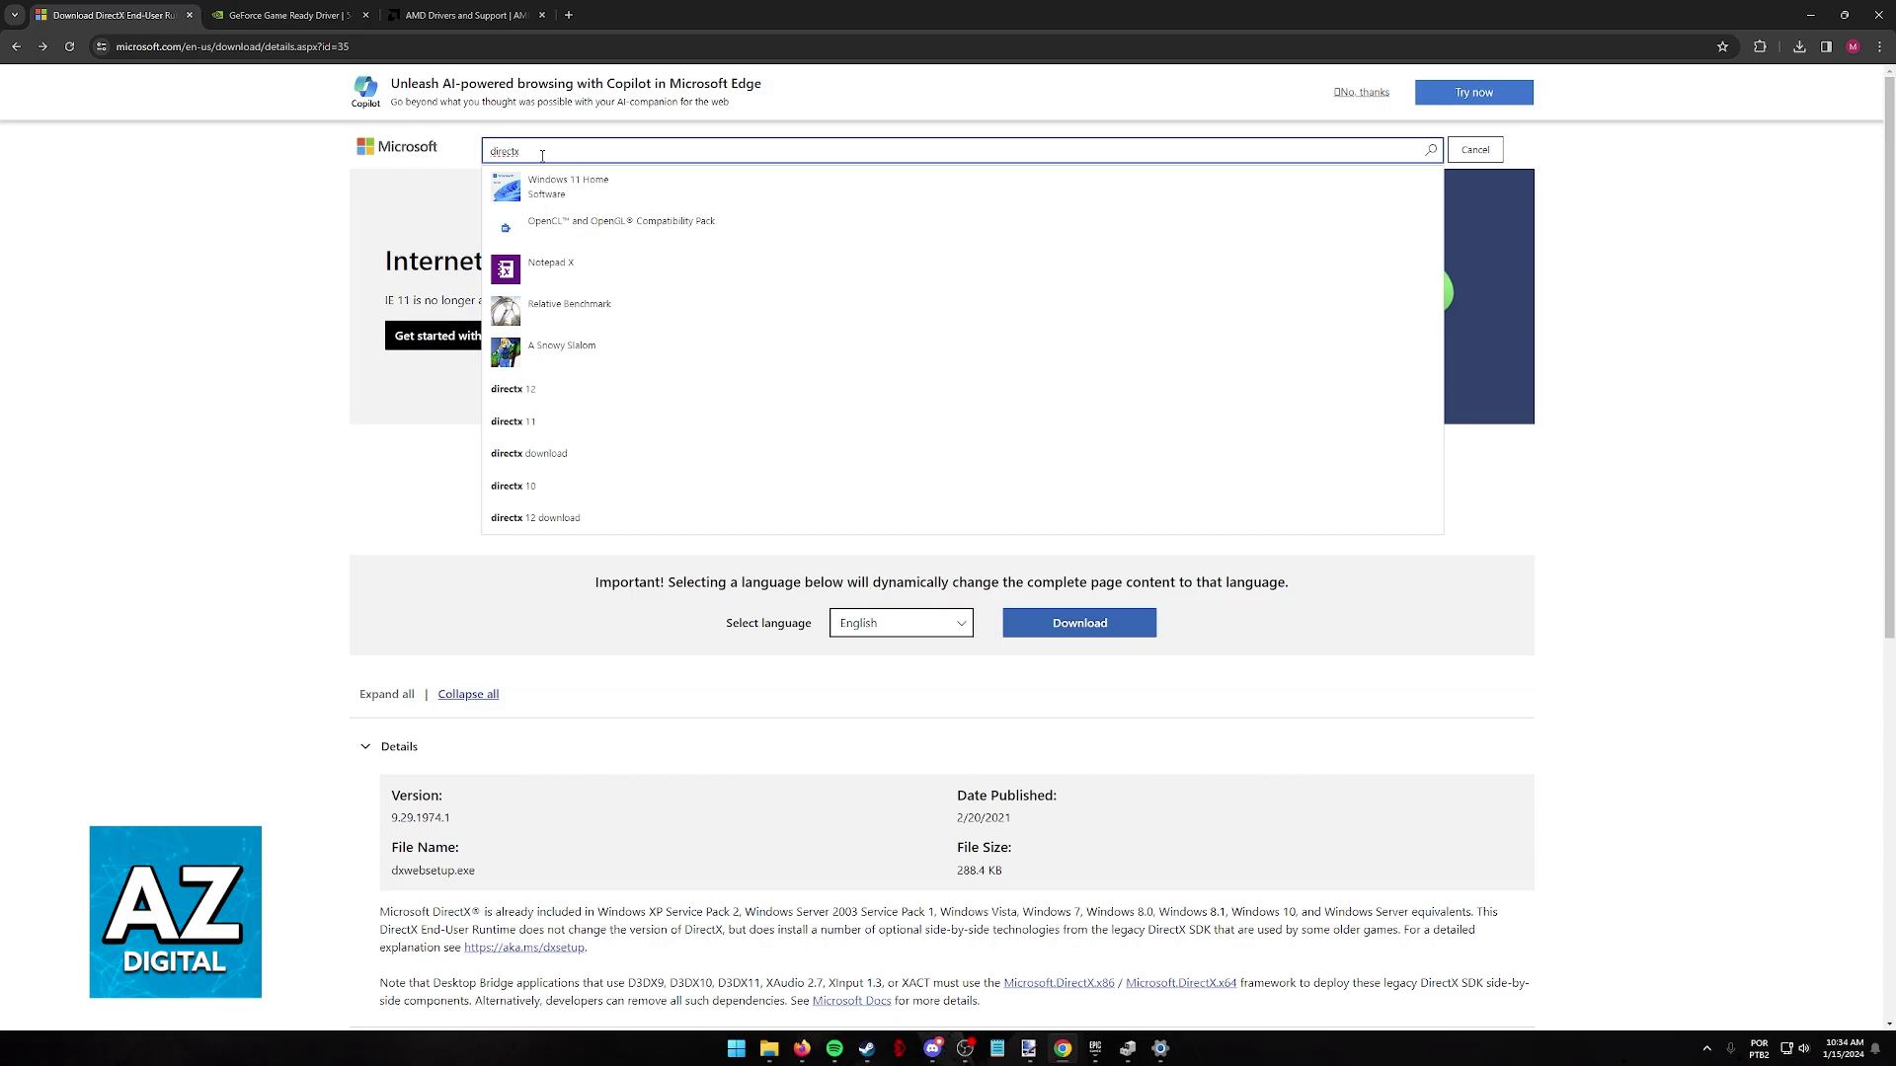
{"action": "left_click", "coordinate": [247, 291]}
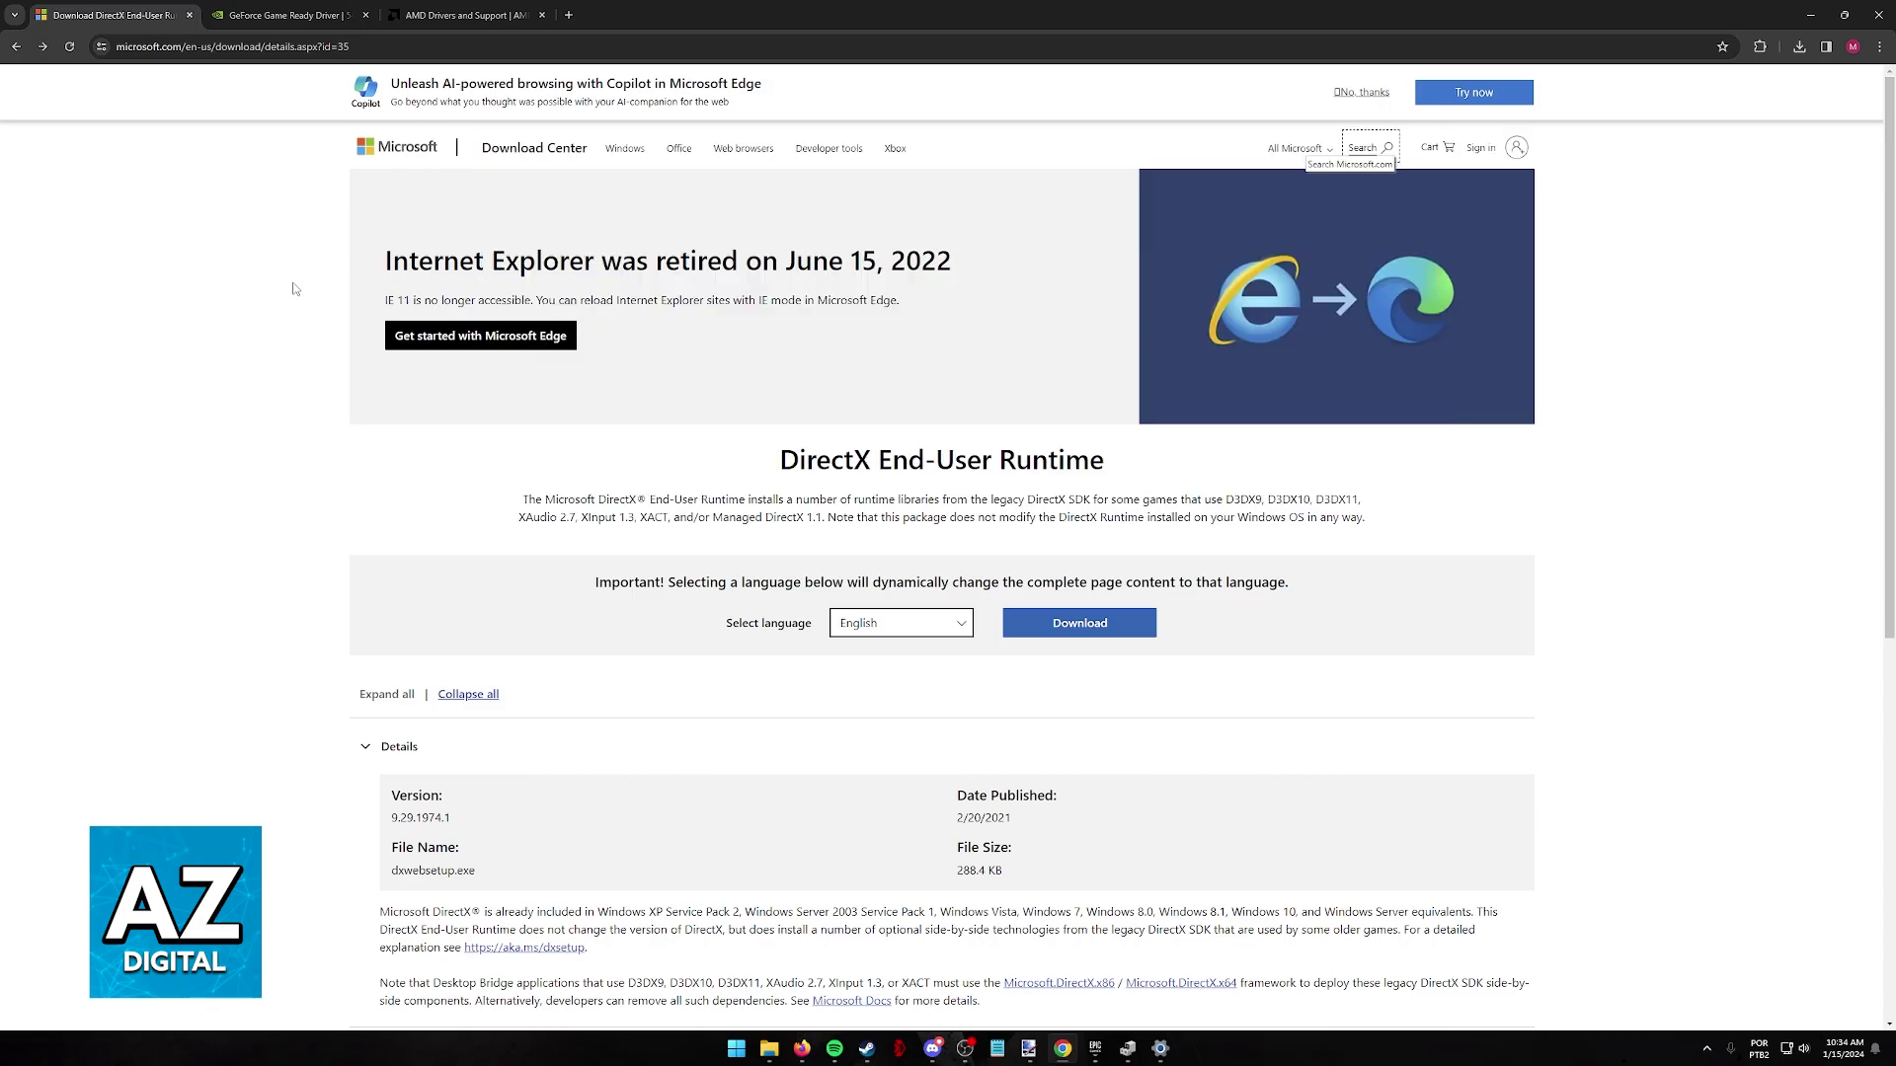
Locate and highlight the dxwebsetup.exe installer file name on the download page
{"action": "scroll", "coordinate": [414, 723], "scroll_direction": "down", "scroll_amount": 1}
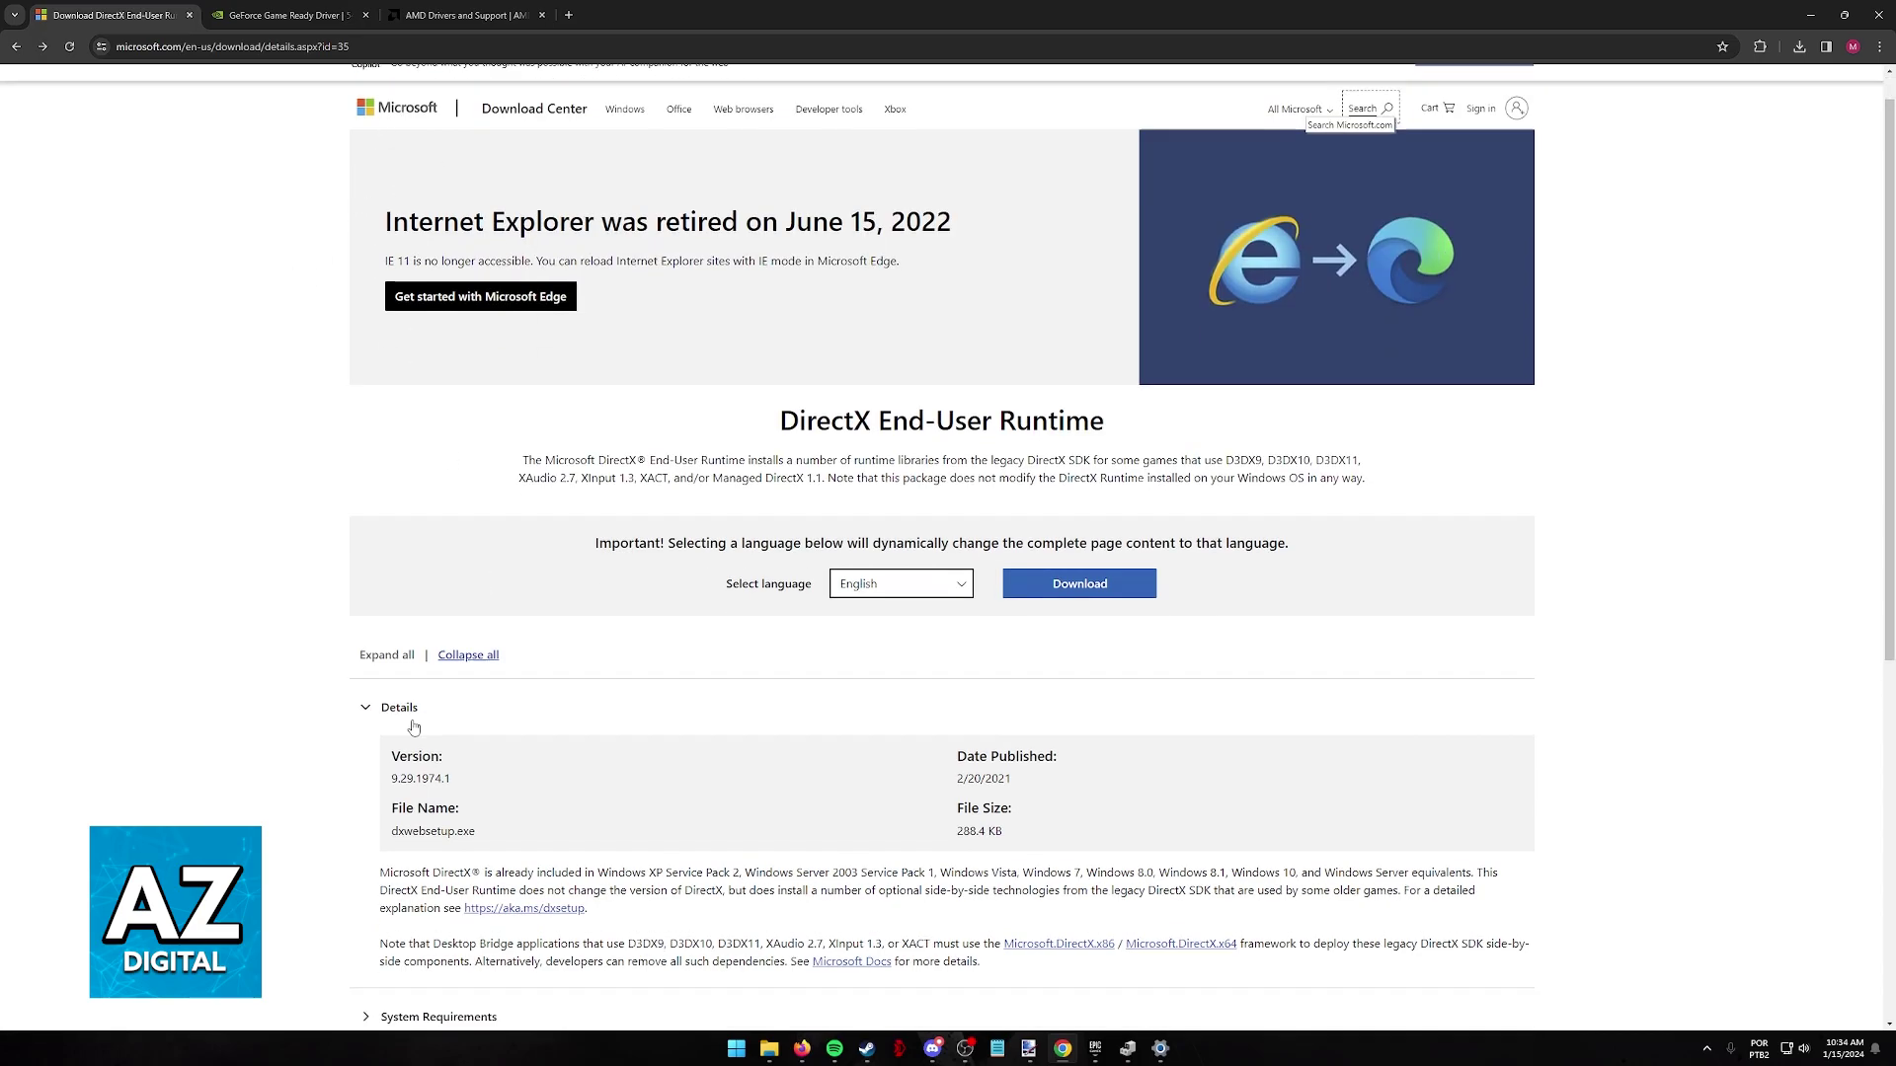
{"action": "left_click_drag", "start_coordinate": [392, 797], "coordinate": [482, 804]}
{"action": "left_click", "coordinate": [484, 805]}
{"action": "scroll", "coordinate": [1105, 455], "scroll_direction": "up", "scroll_amount": 1}
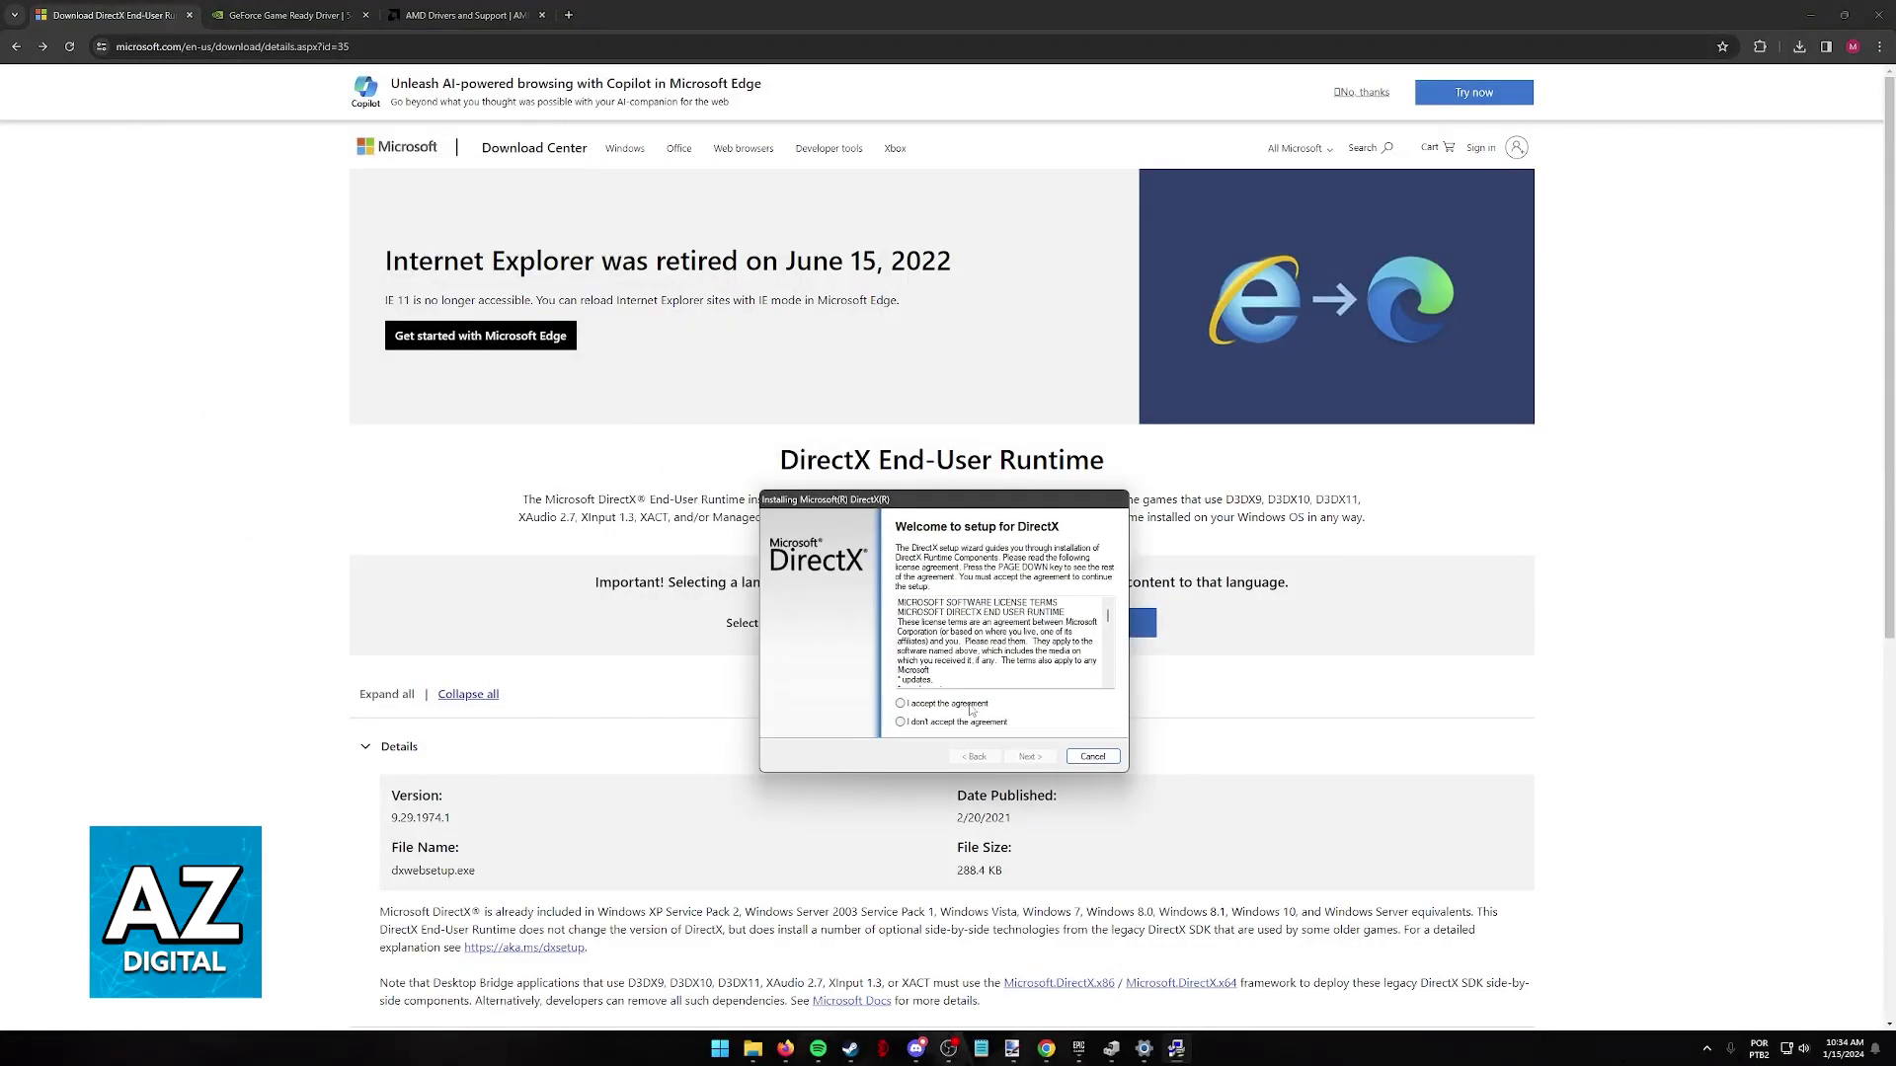
Accept the DirectX licence, untick the Bing Bar offer and finish the setup
{"action": "left_click", "coordinate": [1029, 757]}
{"action": "left_click", "coordinate": [931, 654]}
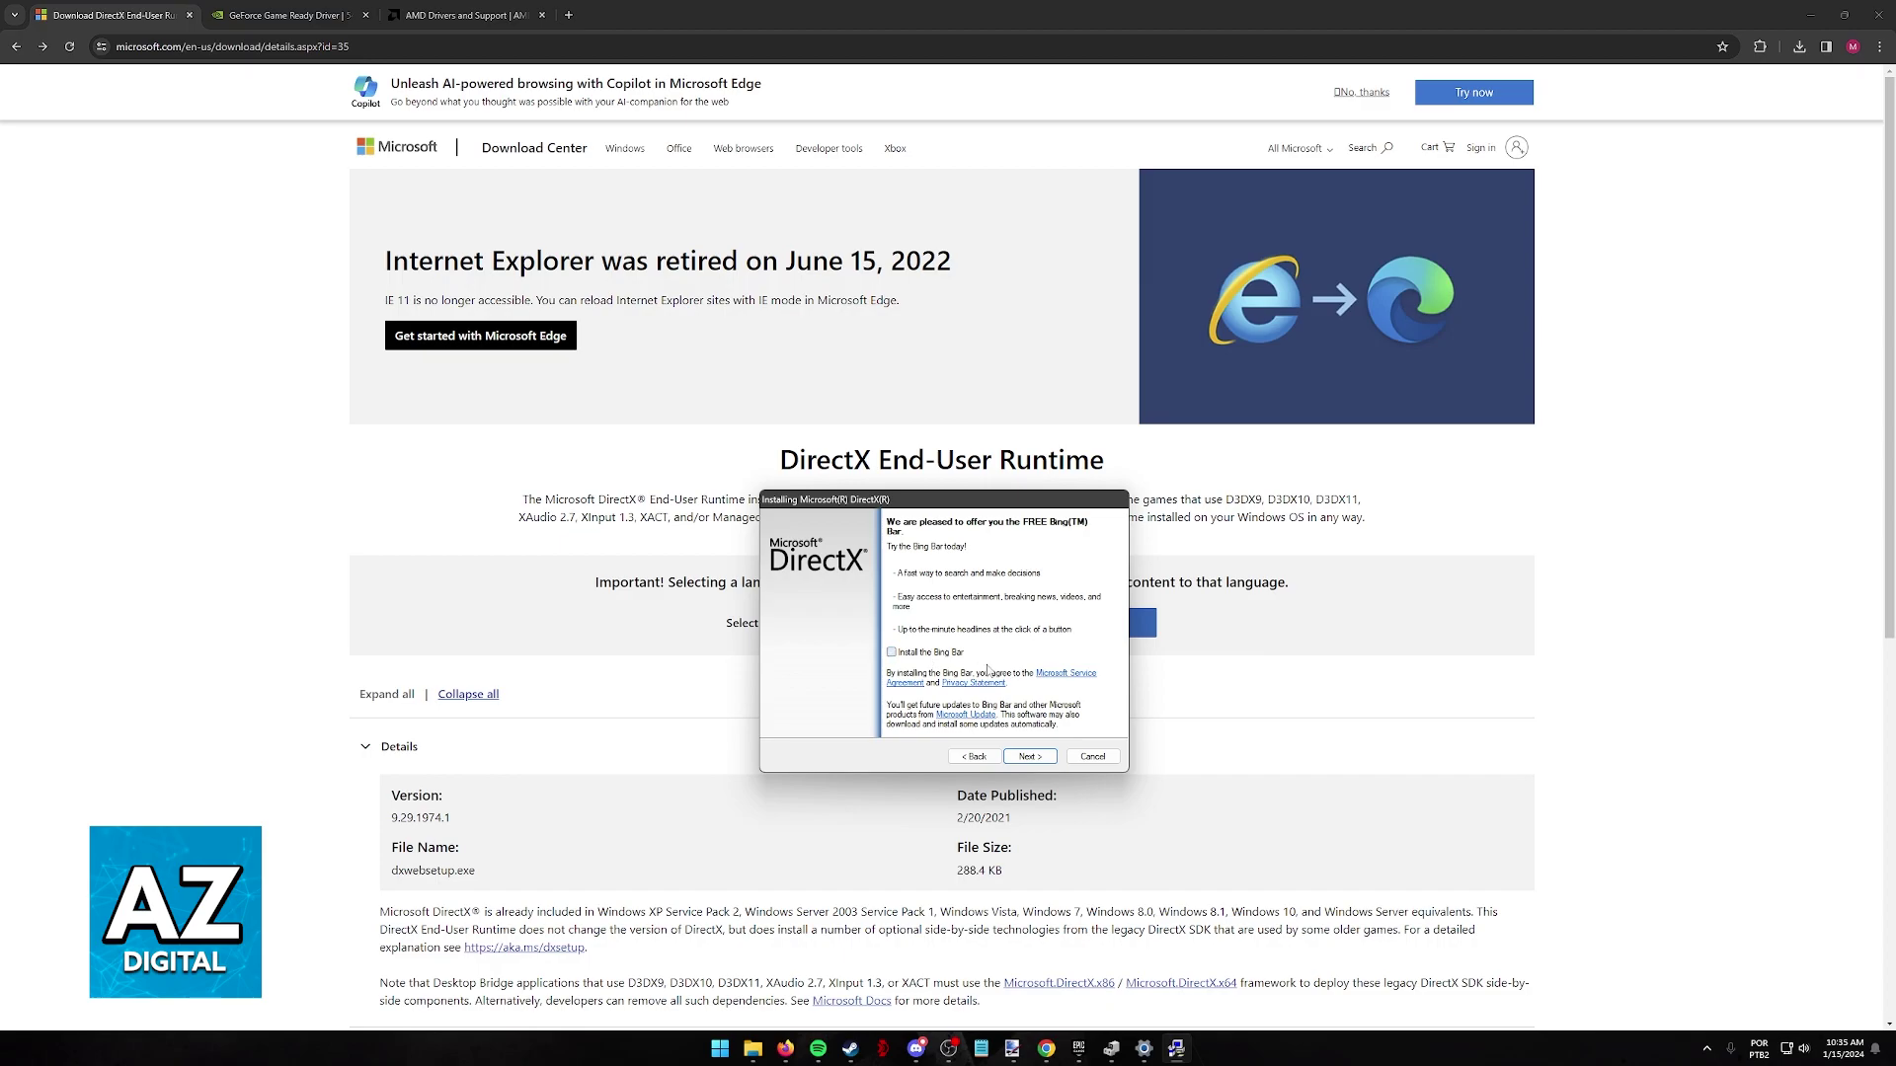
{"action": "left_click", "coordinate": [1093, 756]}
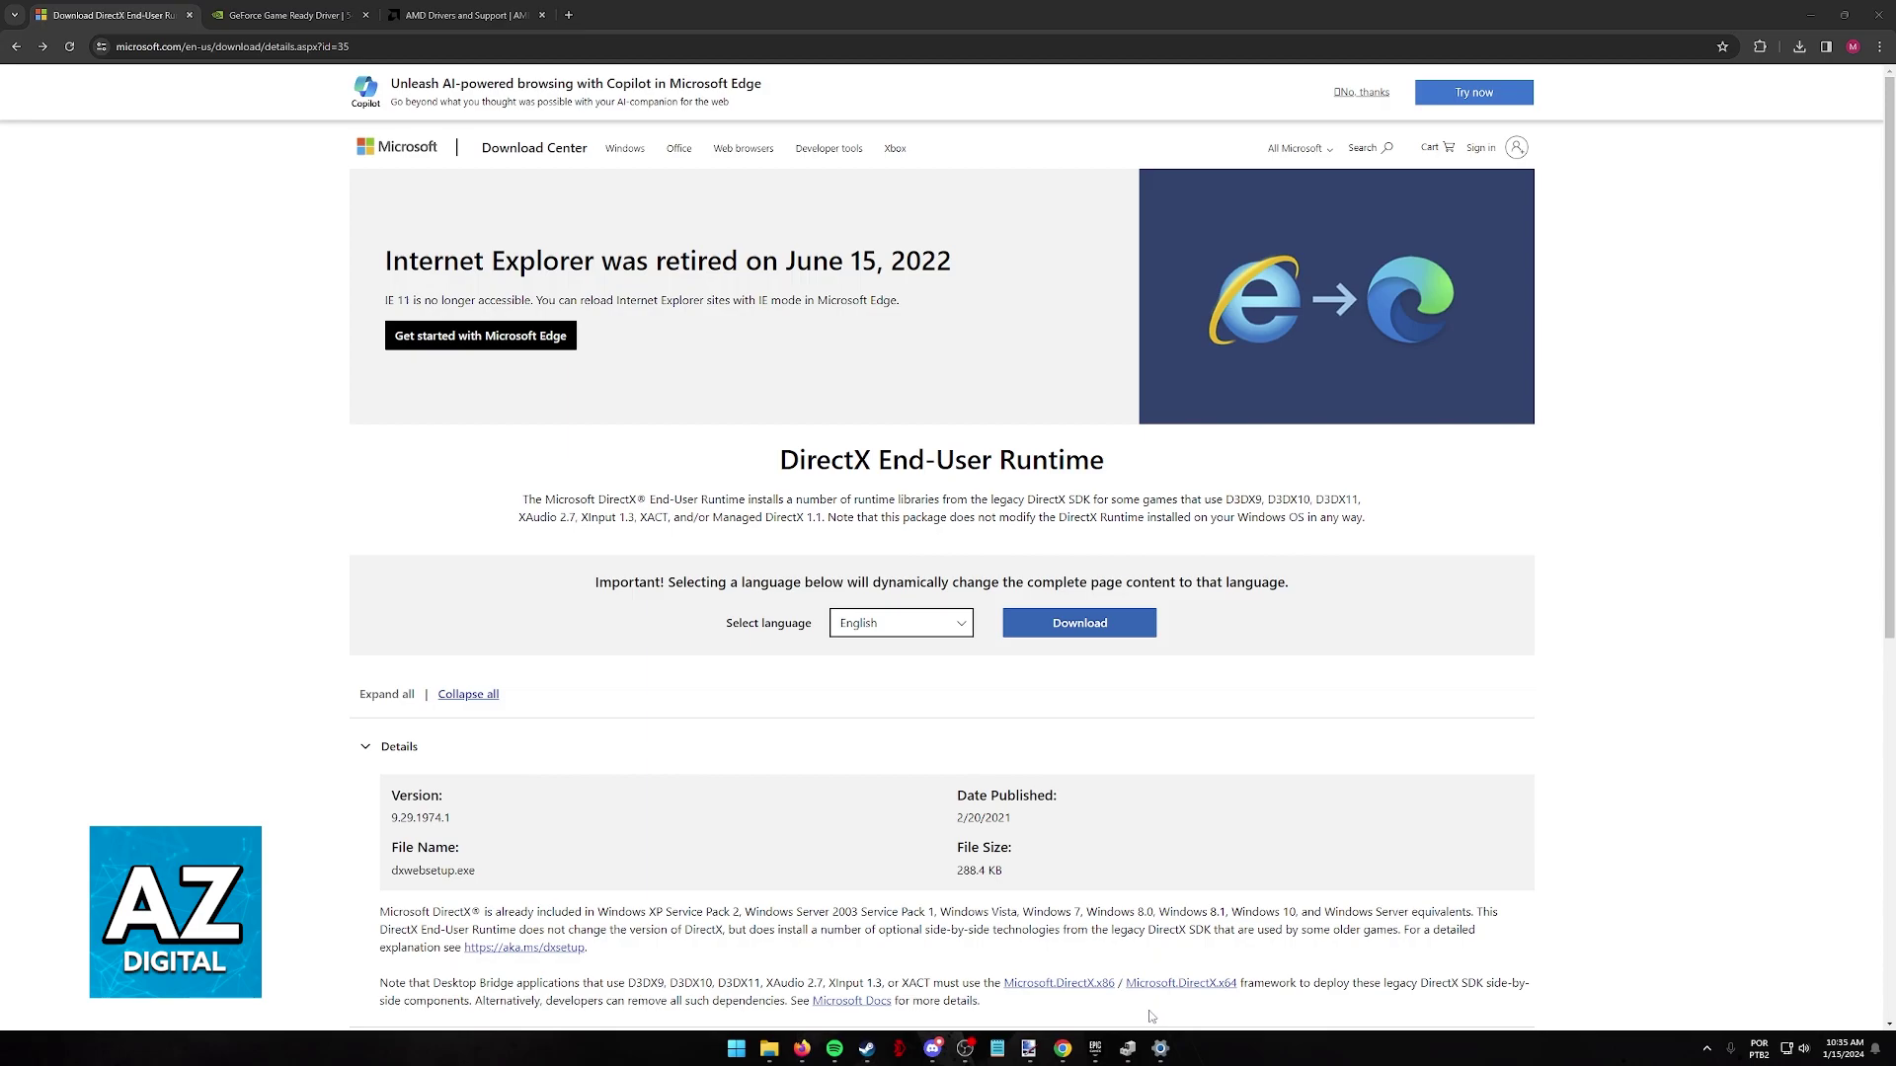
Open Device Manager and select the AMD Radeon RX 7900 XTX under Display adapters
{"action": "left_click", "coordinate": [1128, 1049]}
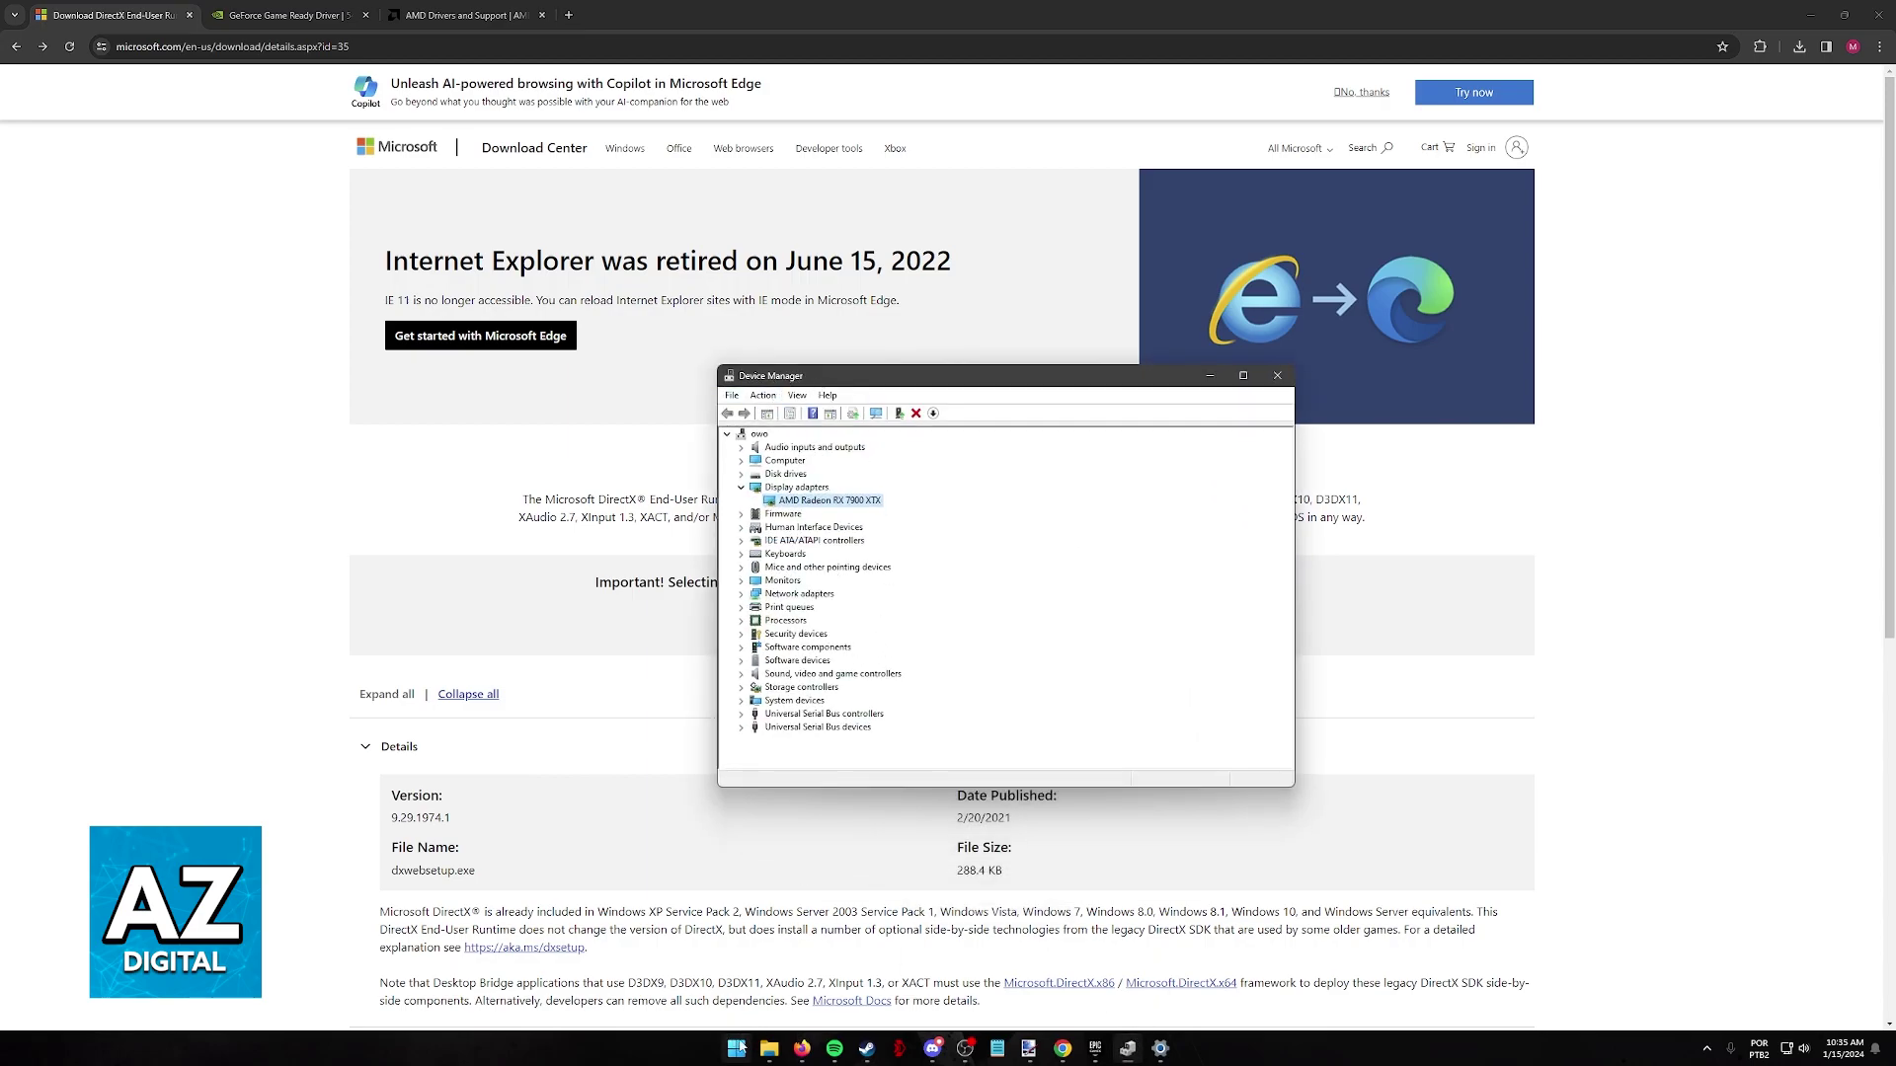
{"action": "left_click", "coordinate": [742, 488]}
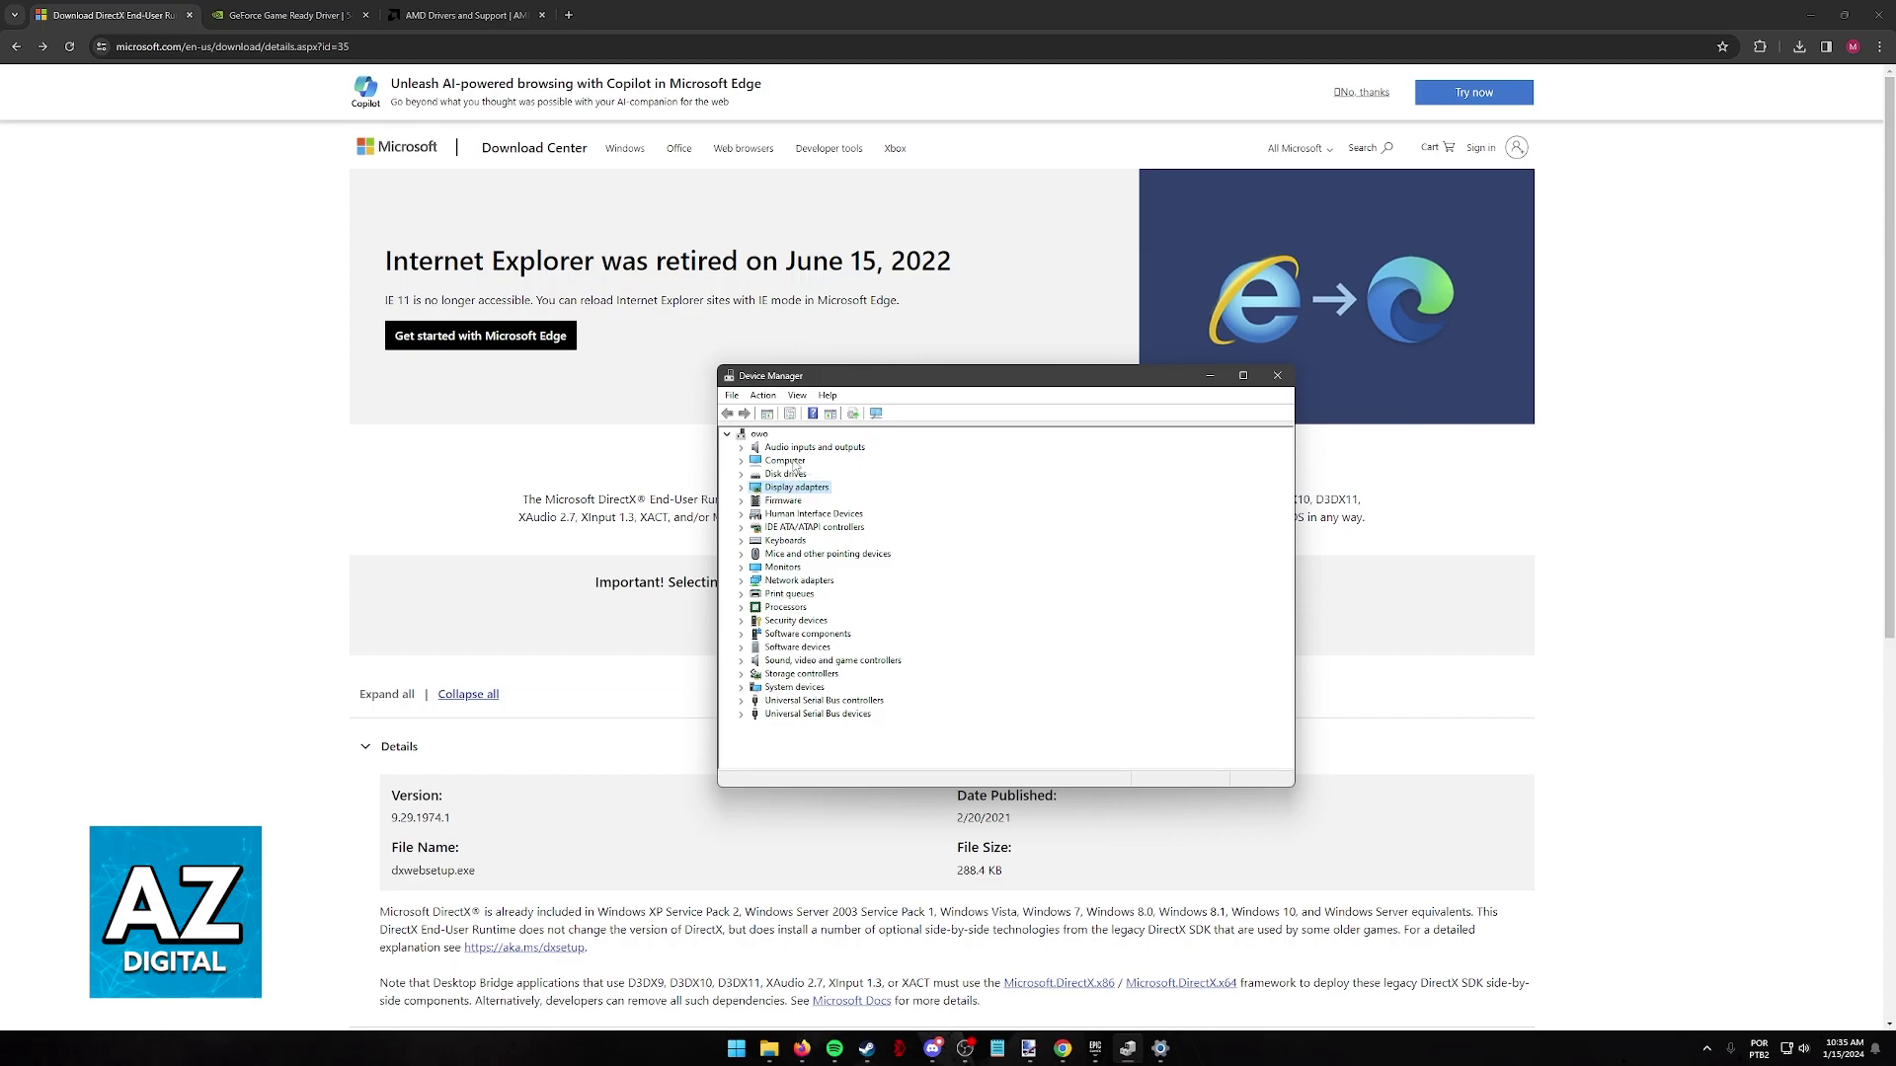
{"action": "left_click", "coordinate": [742, 488]}
{"action": "left_click", "coordinate": [818, 501]}
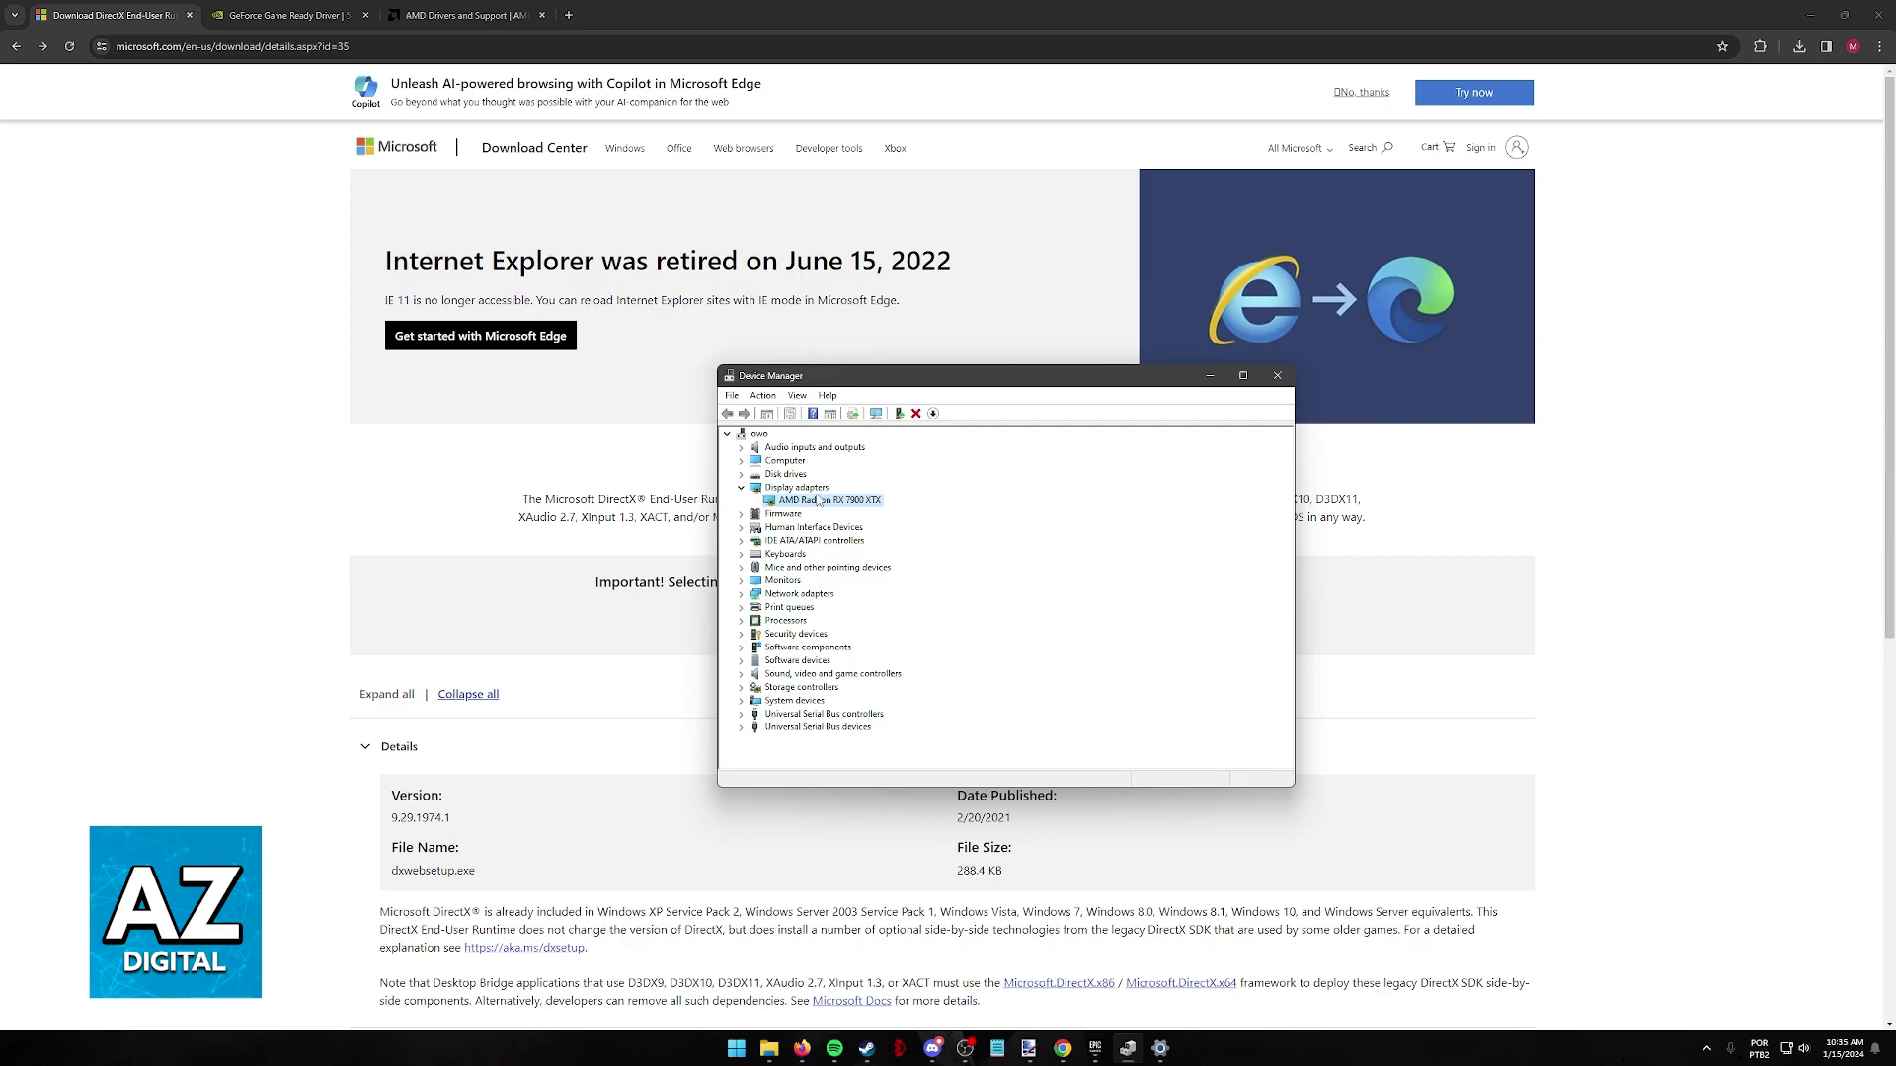
Open Update driver for the AMD card, then cancel it
{"action": "right_click", "coordinate": [818, 502]}
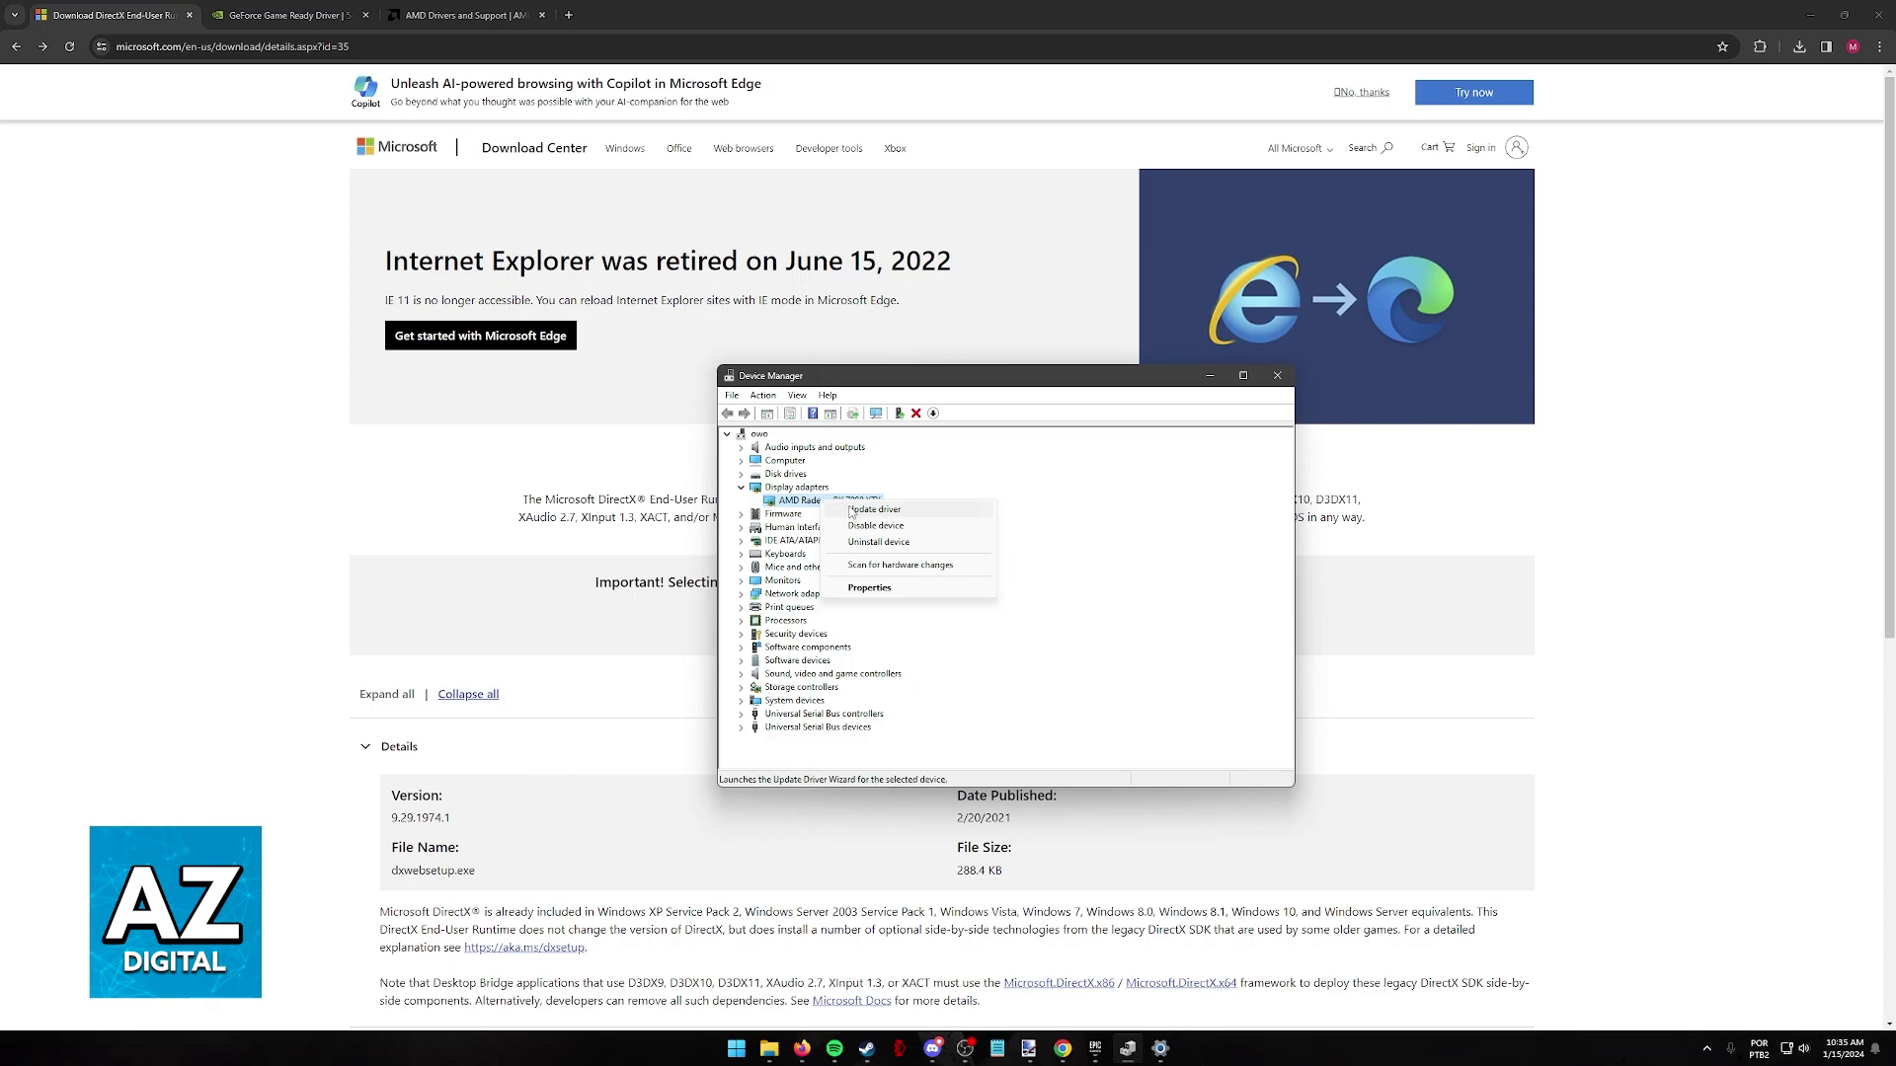
{"action": "left_click", "coordinate": [851, 511]}
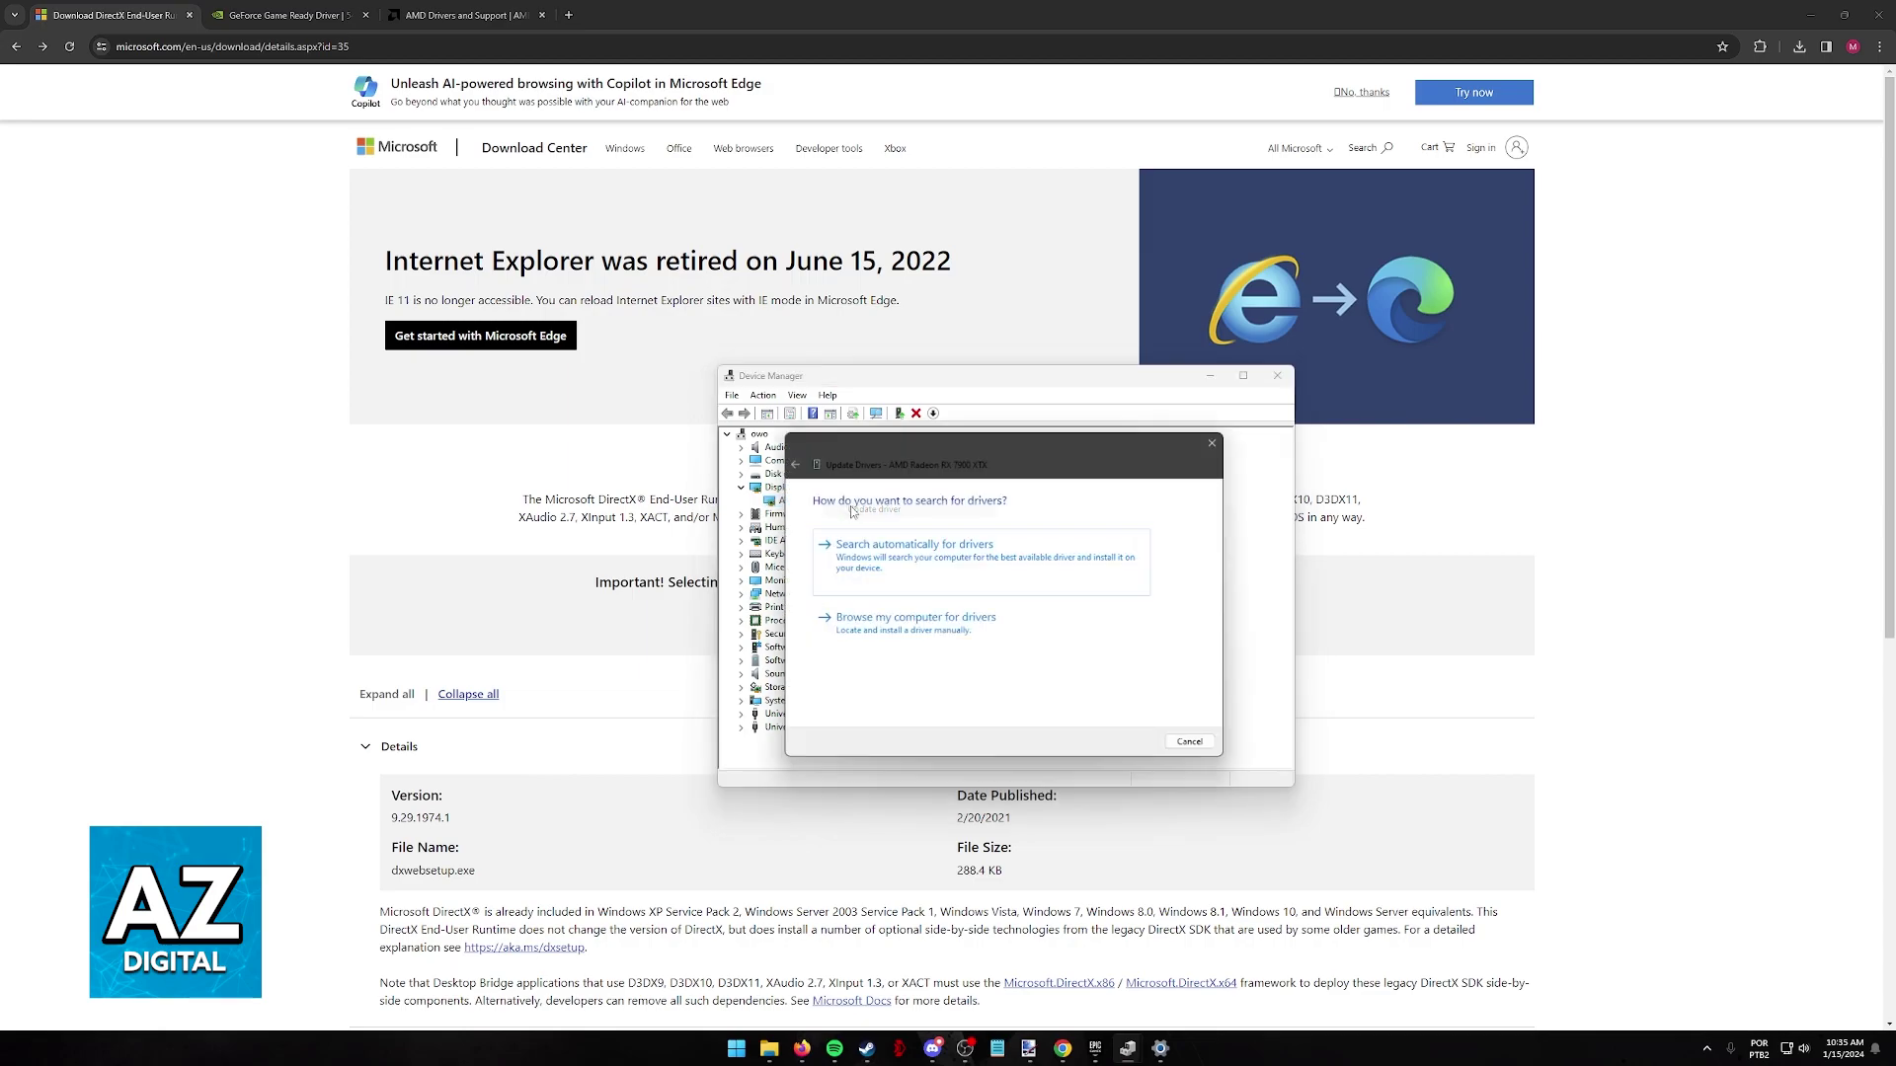
{"action": "left_click", "coordinate": [1197, 747]}
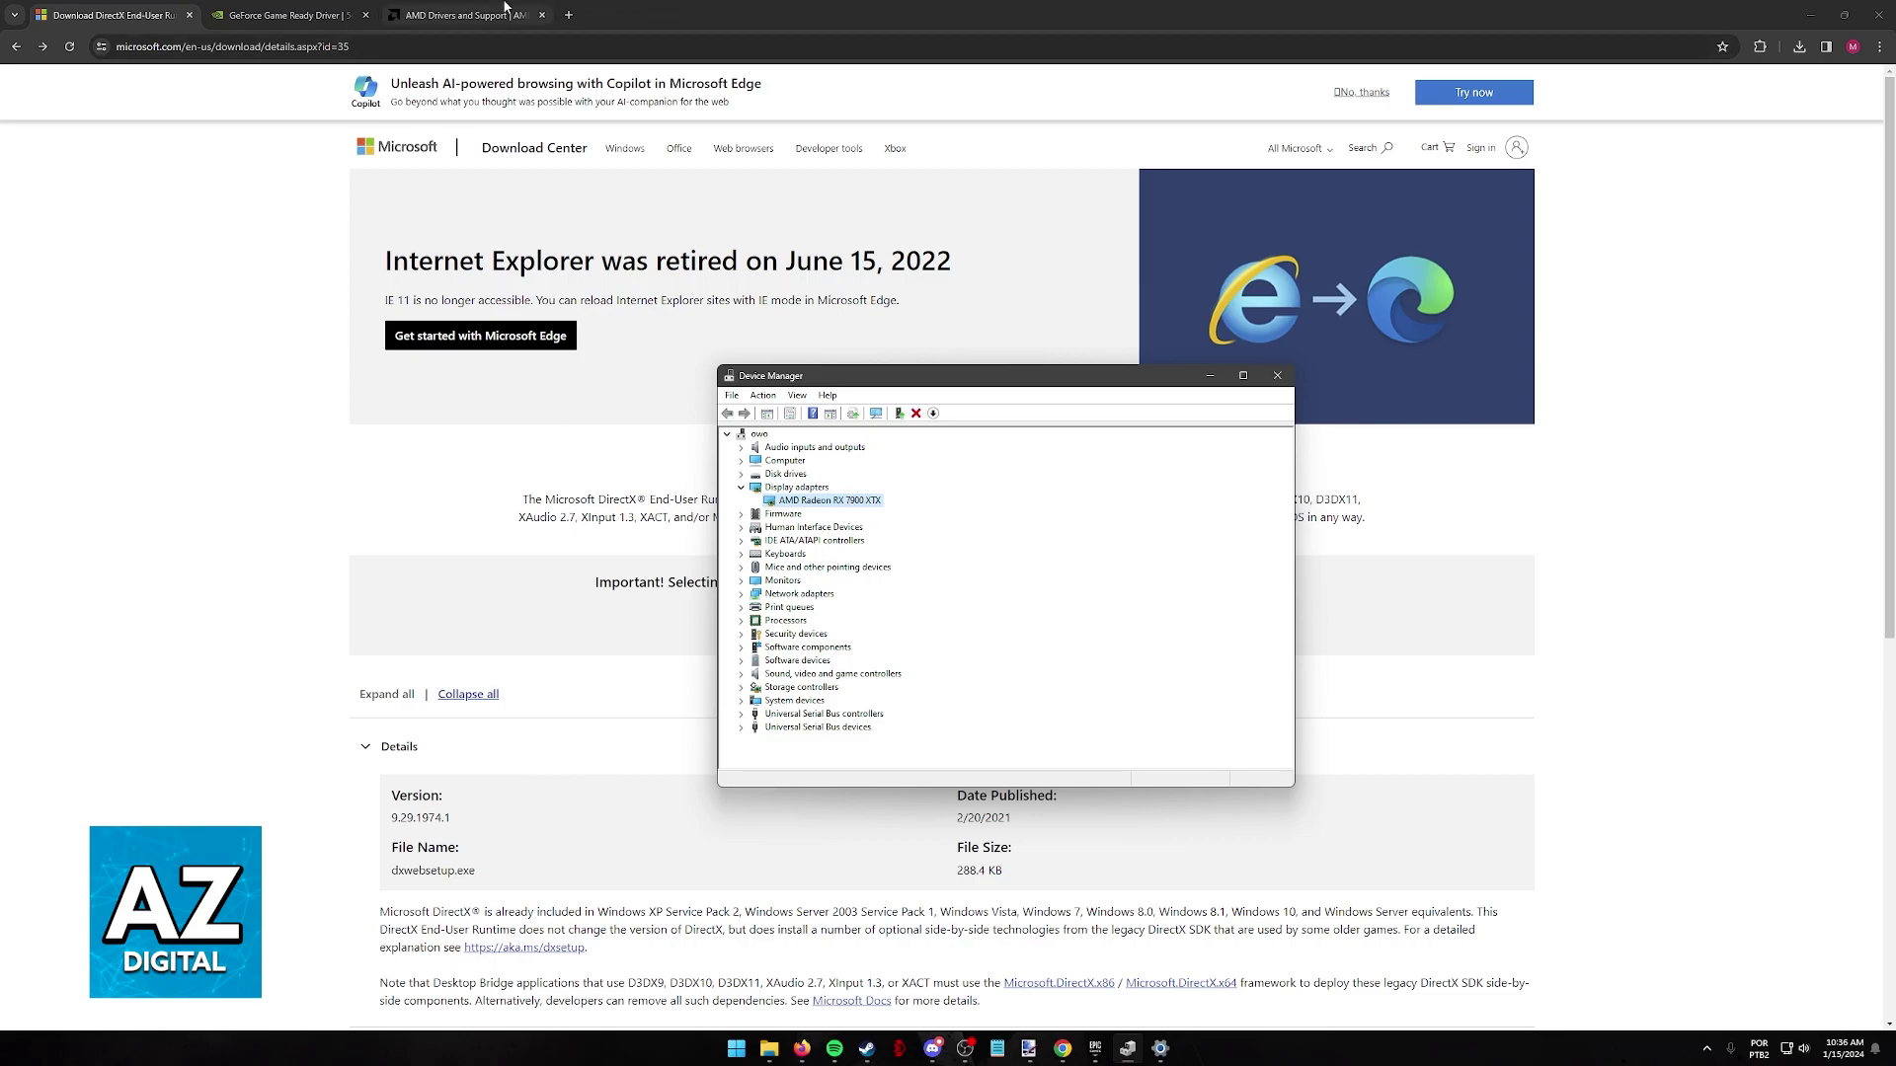
Choose Radeon RX 7000 Series > RX 7900 Series > RX 7900 XTX, then switch to NVIDIA's page
{"action": "left_click", "coordinate": [462, 15]}
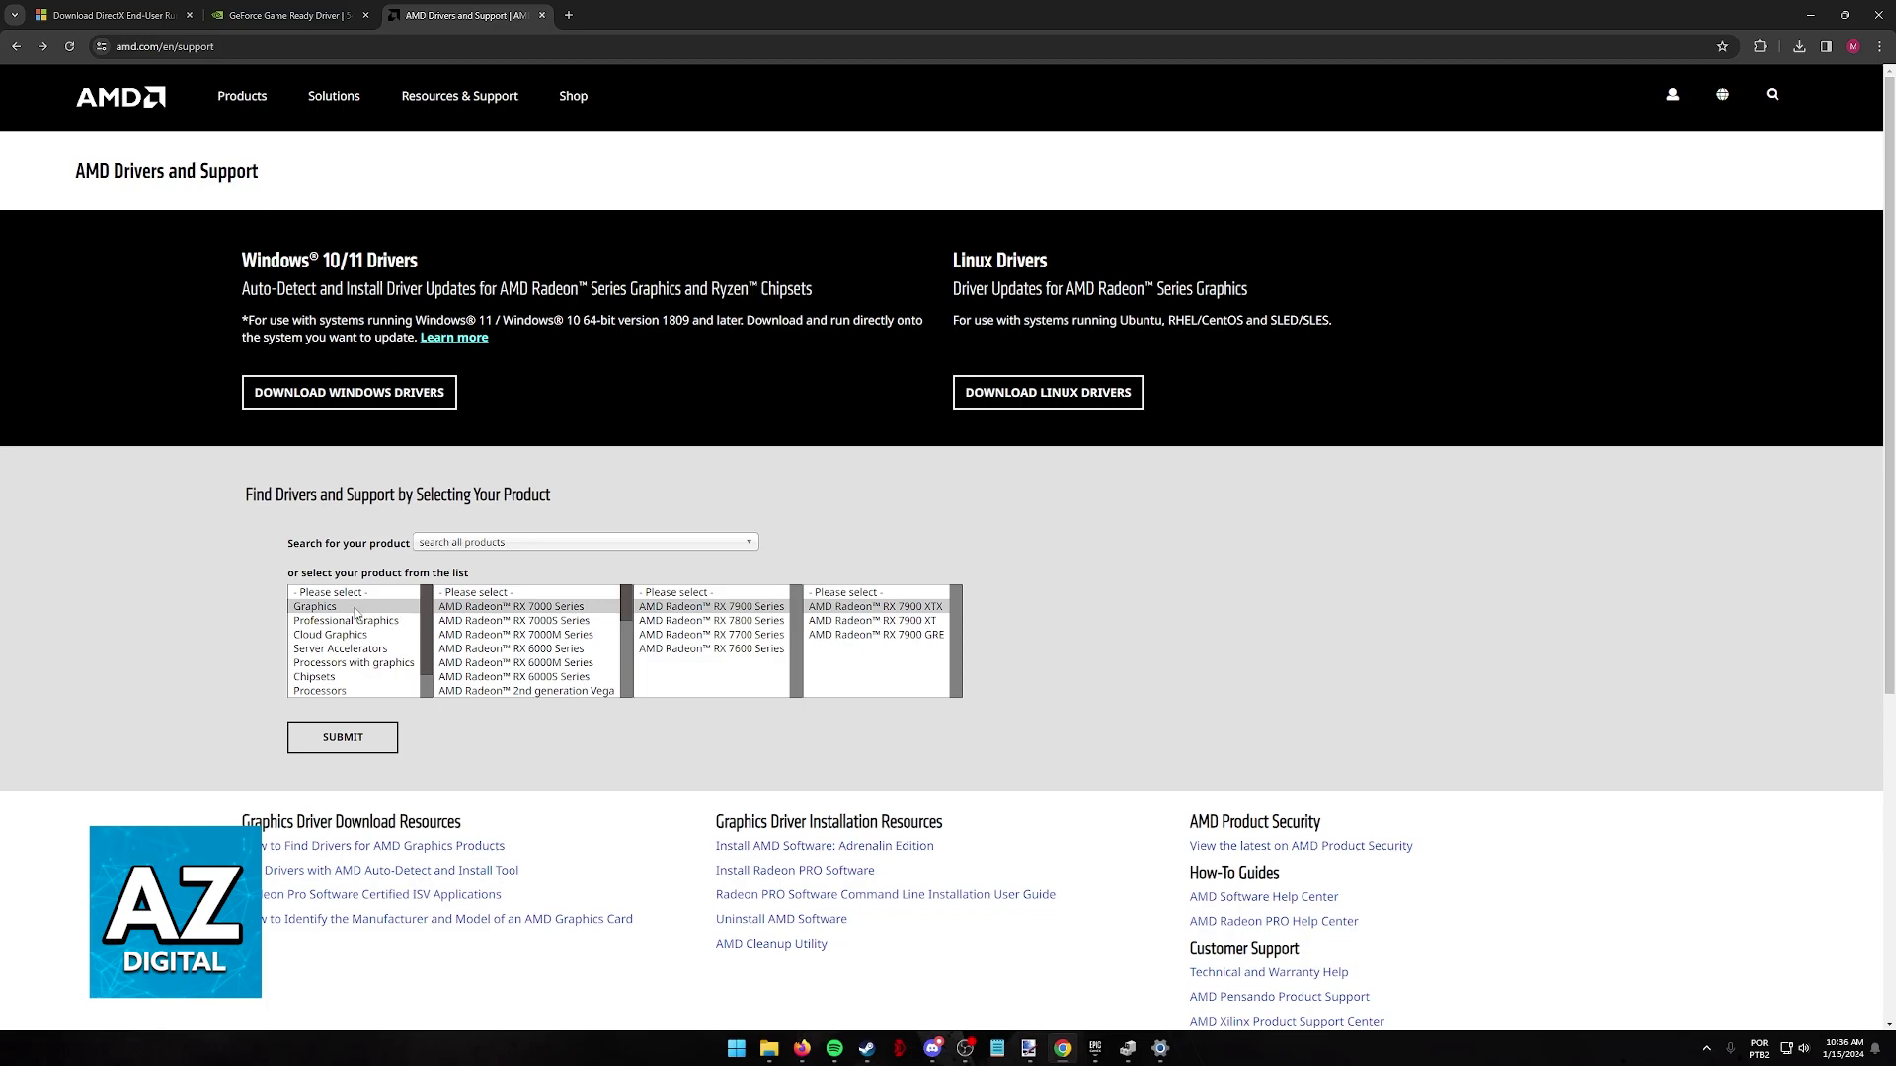
{"action": "left_click", "coordinate": [515, 634]}
{"action": "left_click", "coordinate": [528, 649]}
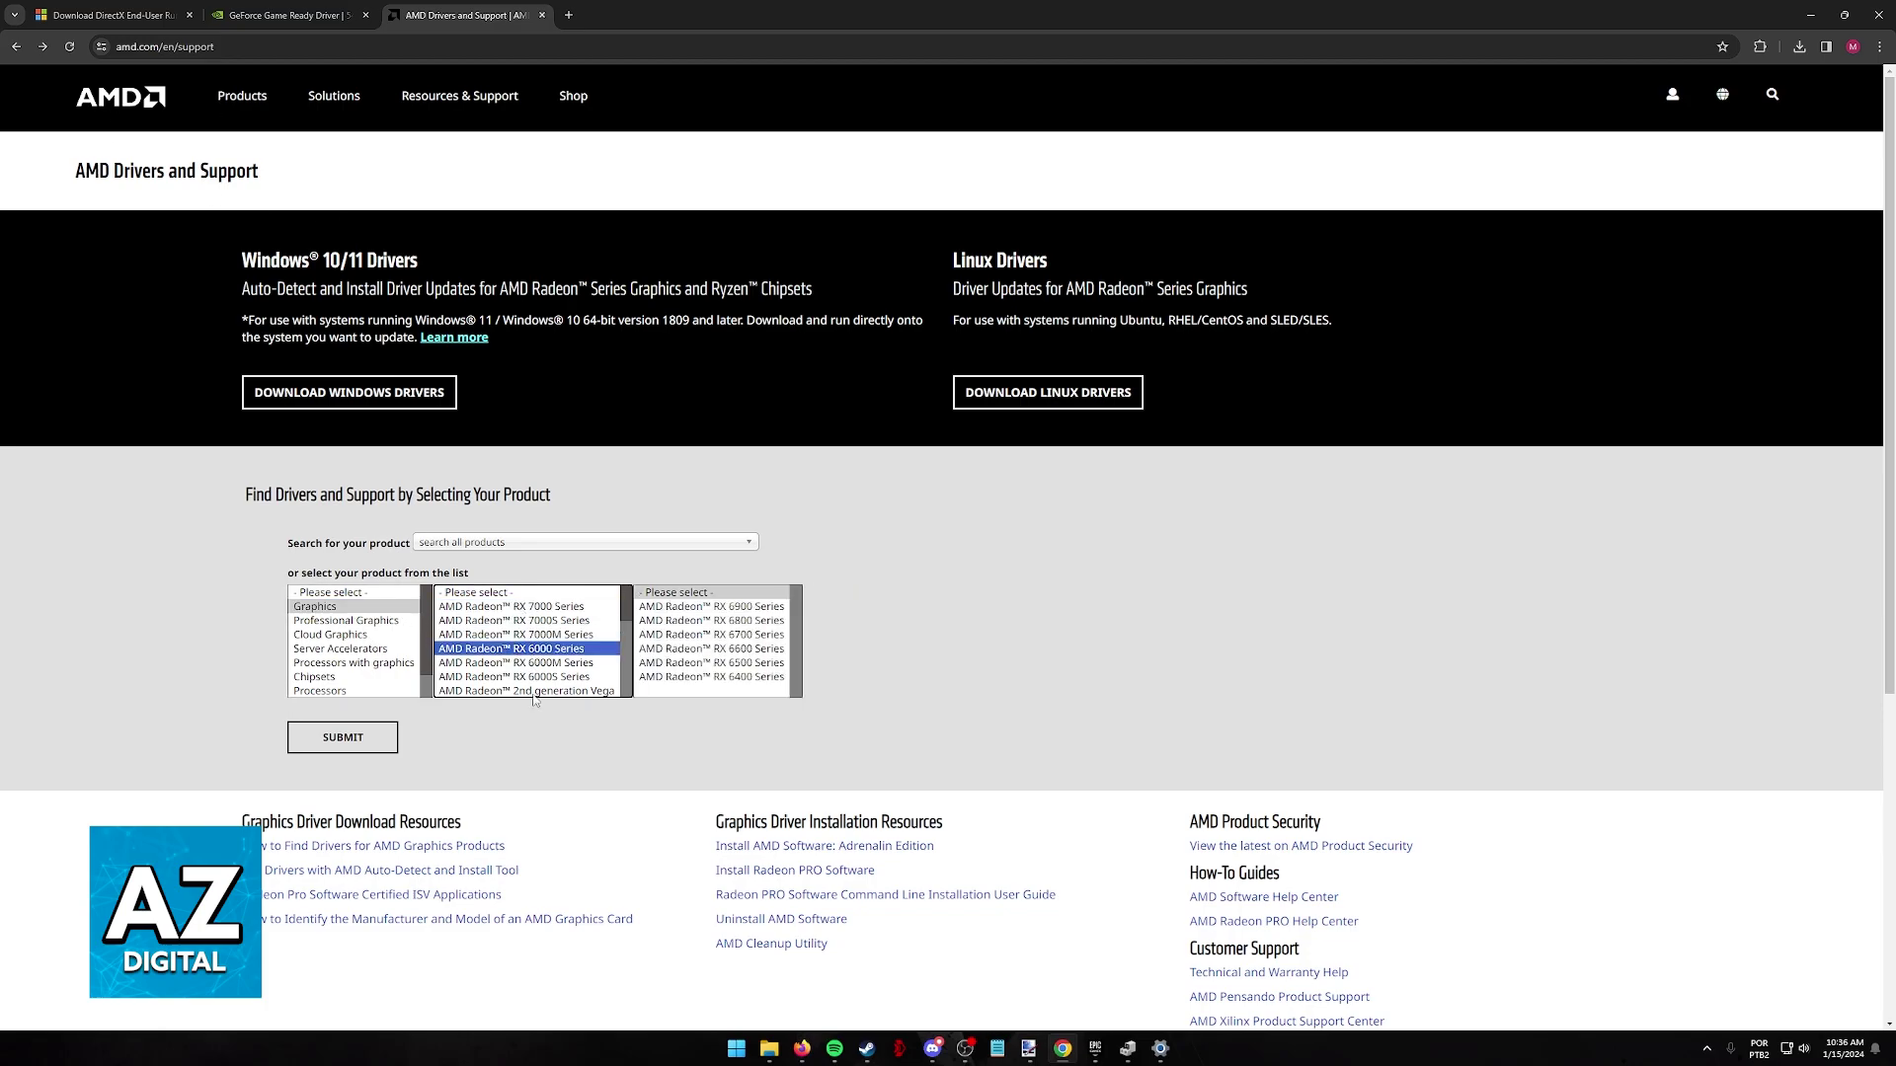
{"action": "left_click", "coordinate": [514, 606]}
{"action": "left_click", "coordinate": [711, 607]}
{"action": "left_click", "coordinate": [835, 607]}
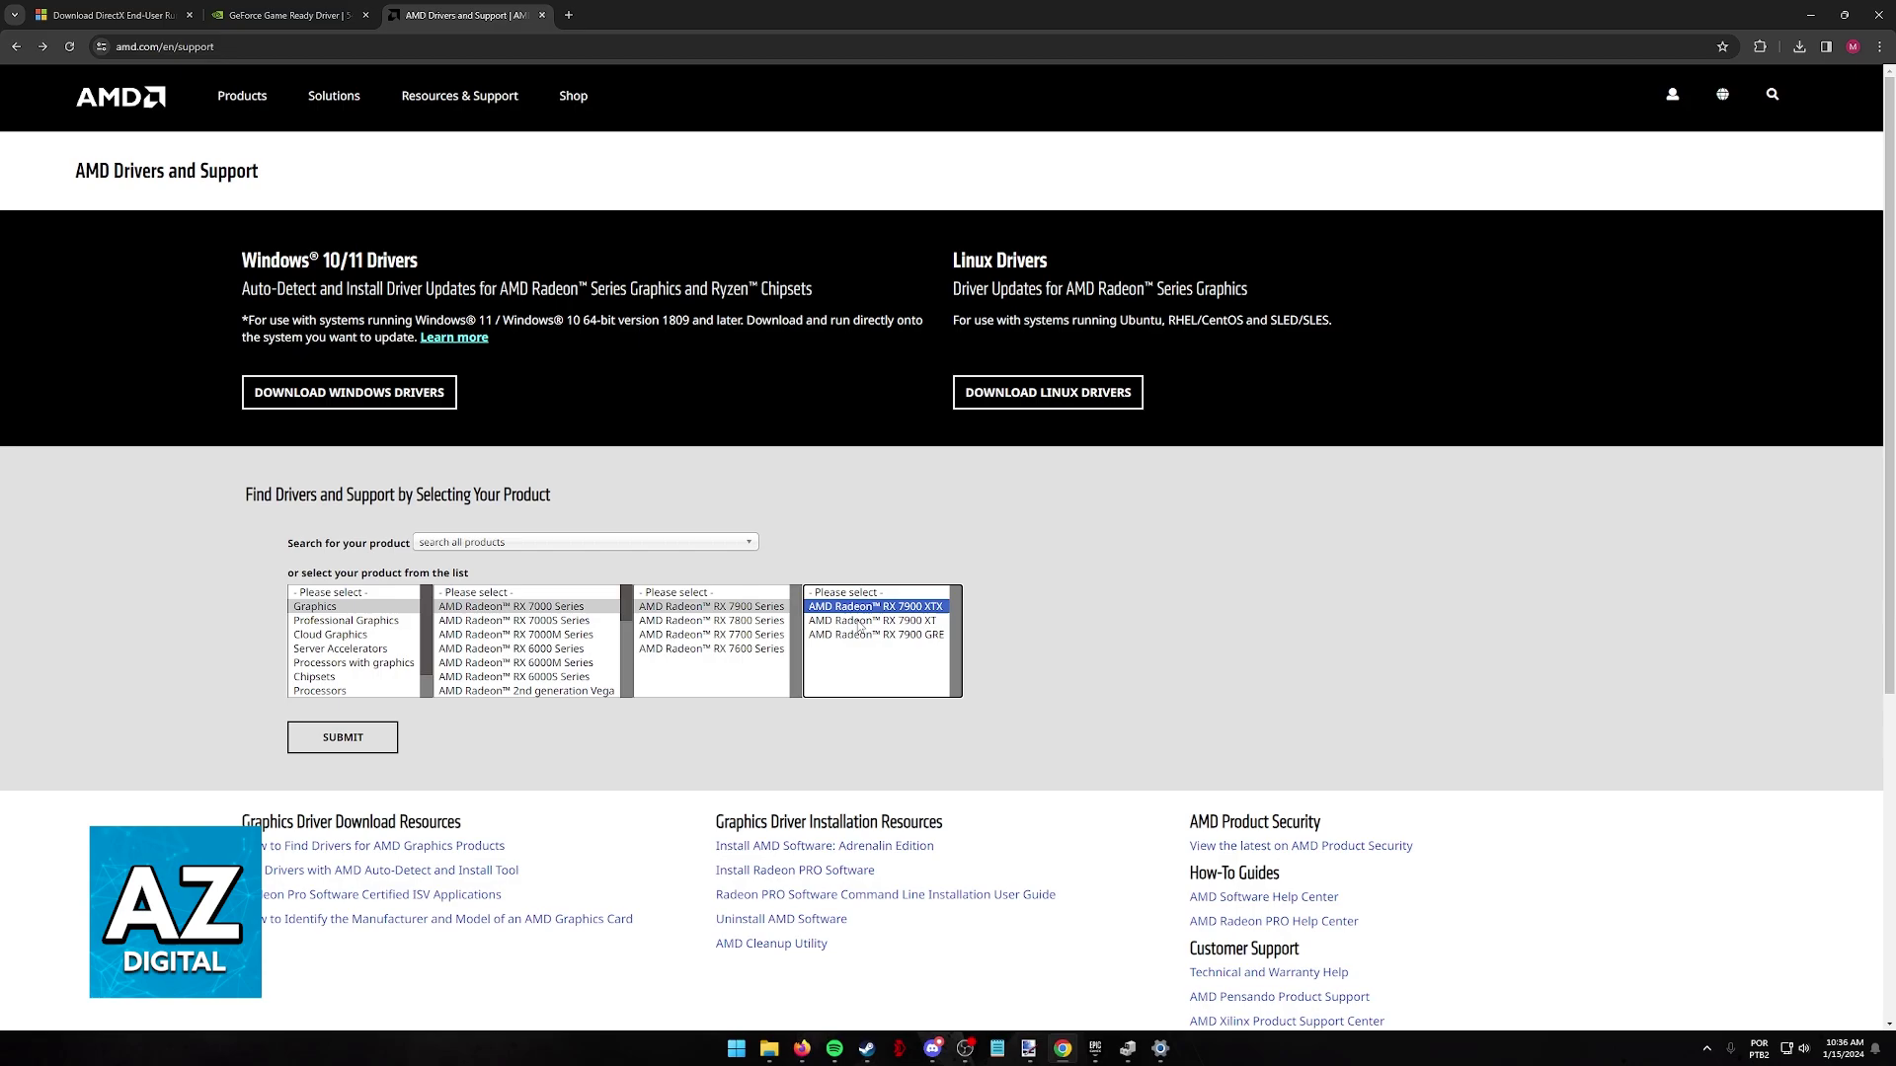
{"action": "left_click", "coordinate": [373, 14]}
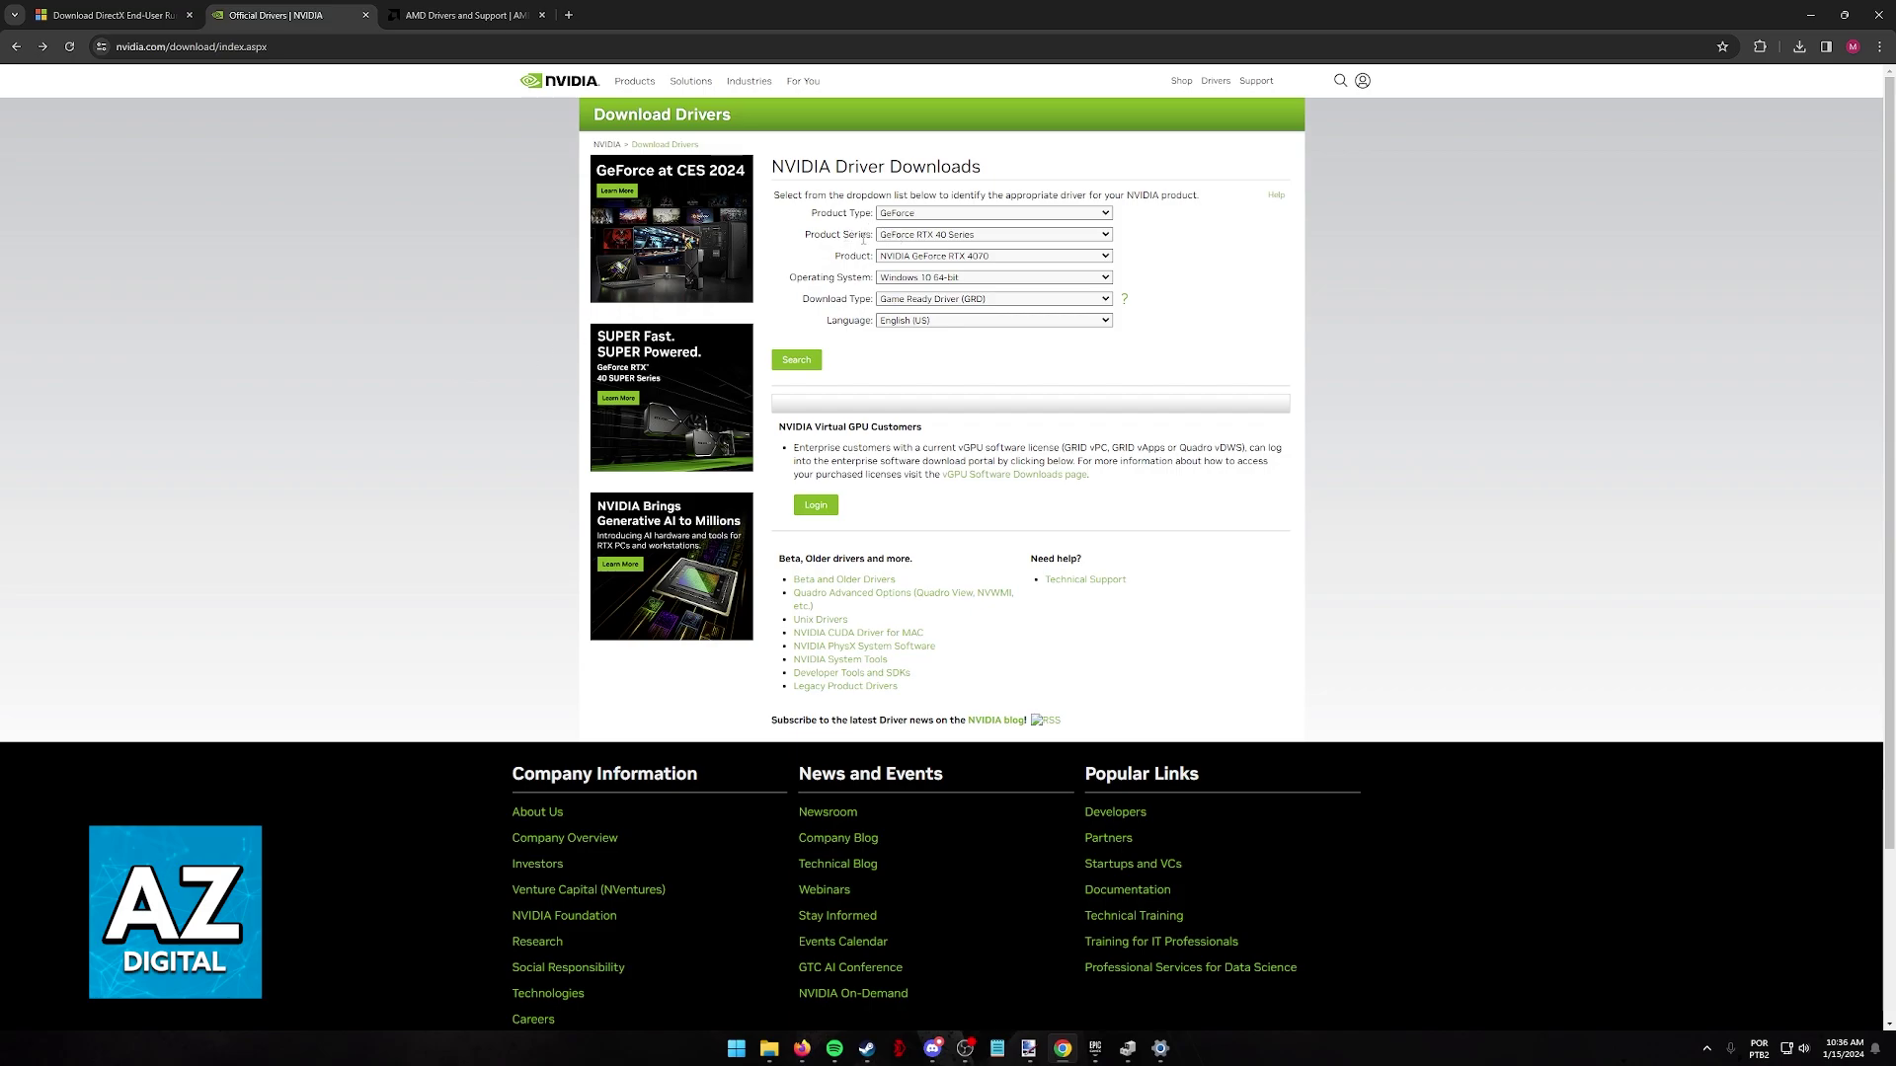
Search NVIDIA drivers for GeForce RTX 40 Series, RTX 4070, Windows 11, finding Game Ready 546.33
{"action": "left_click", "coordinate": [916, 236]}
{"action": "left_click", "coordinate": [928, 260]}
{"action": "left_click", "coordinate": [948, 256]}
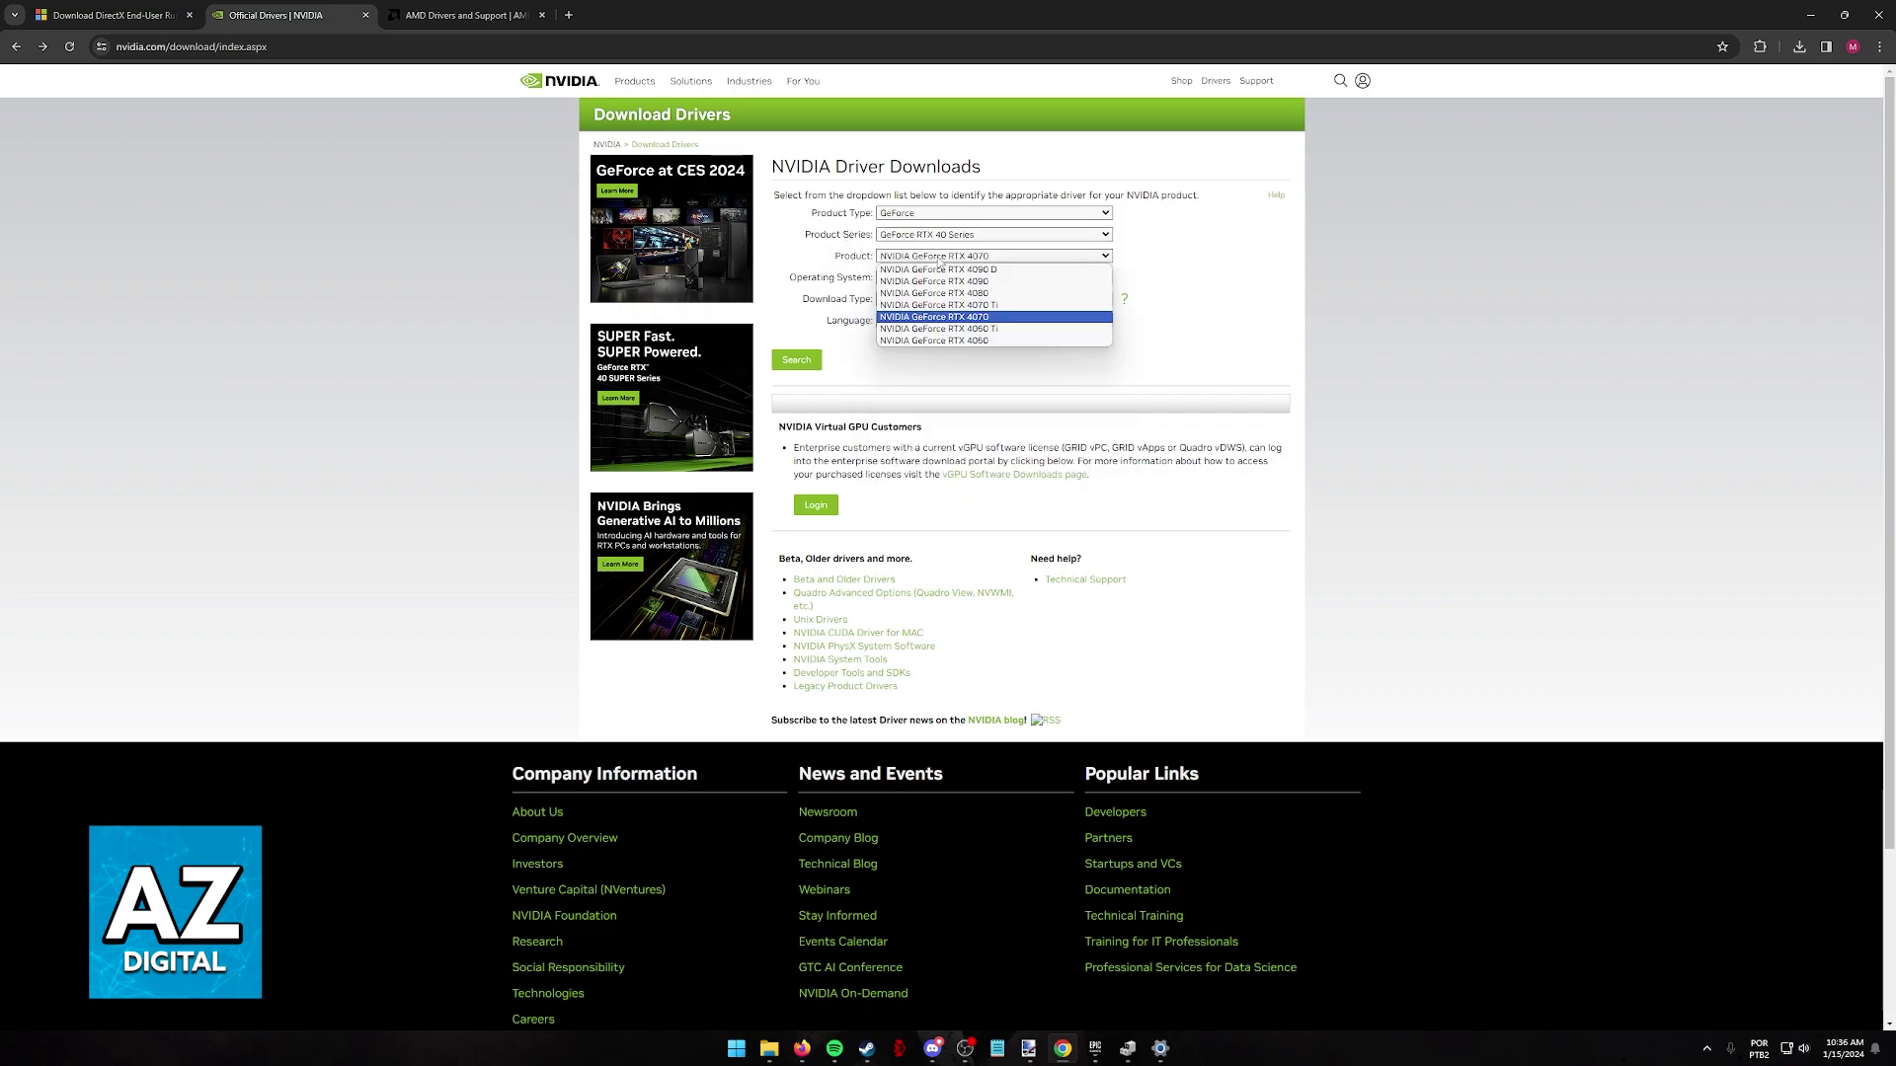
{"action": "left_click", "coordinate": [950, 317]}
{"action": "left_click", "coordinate": [927, 279]}
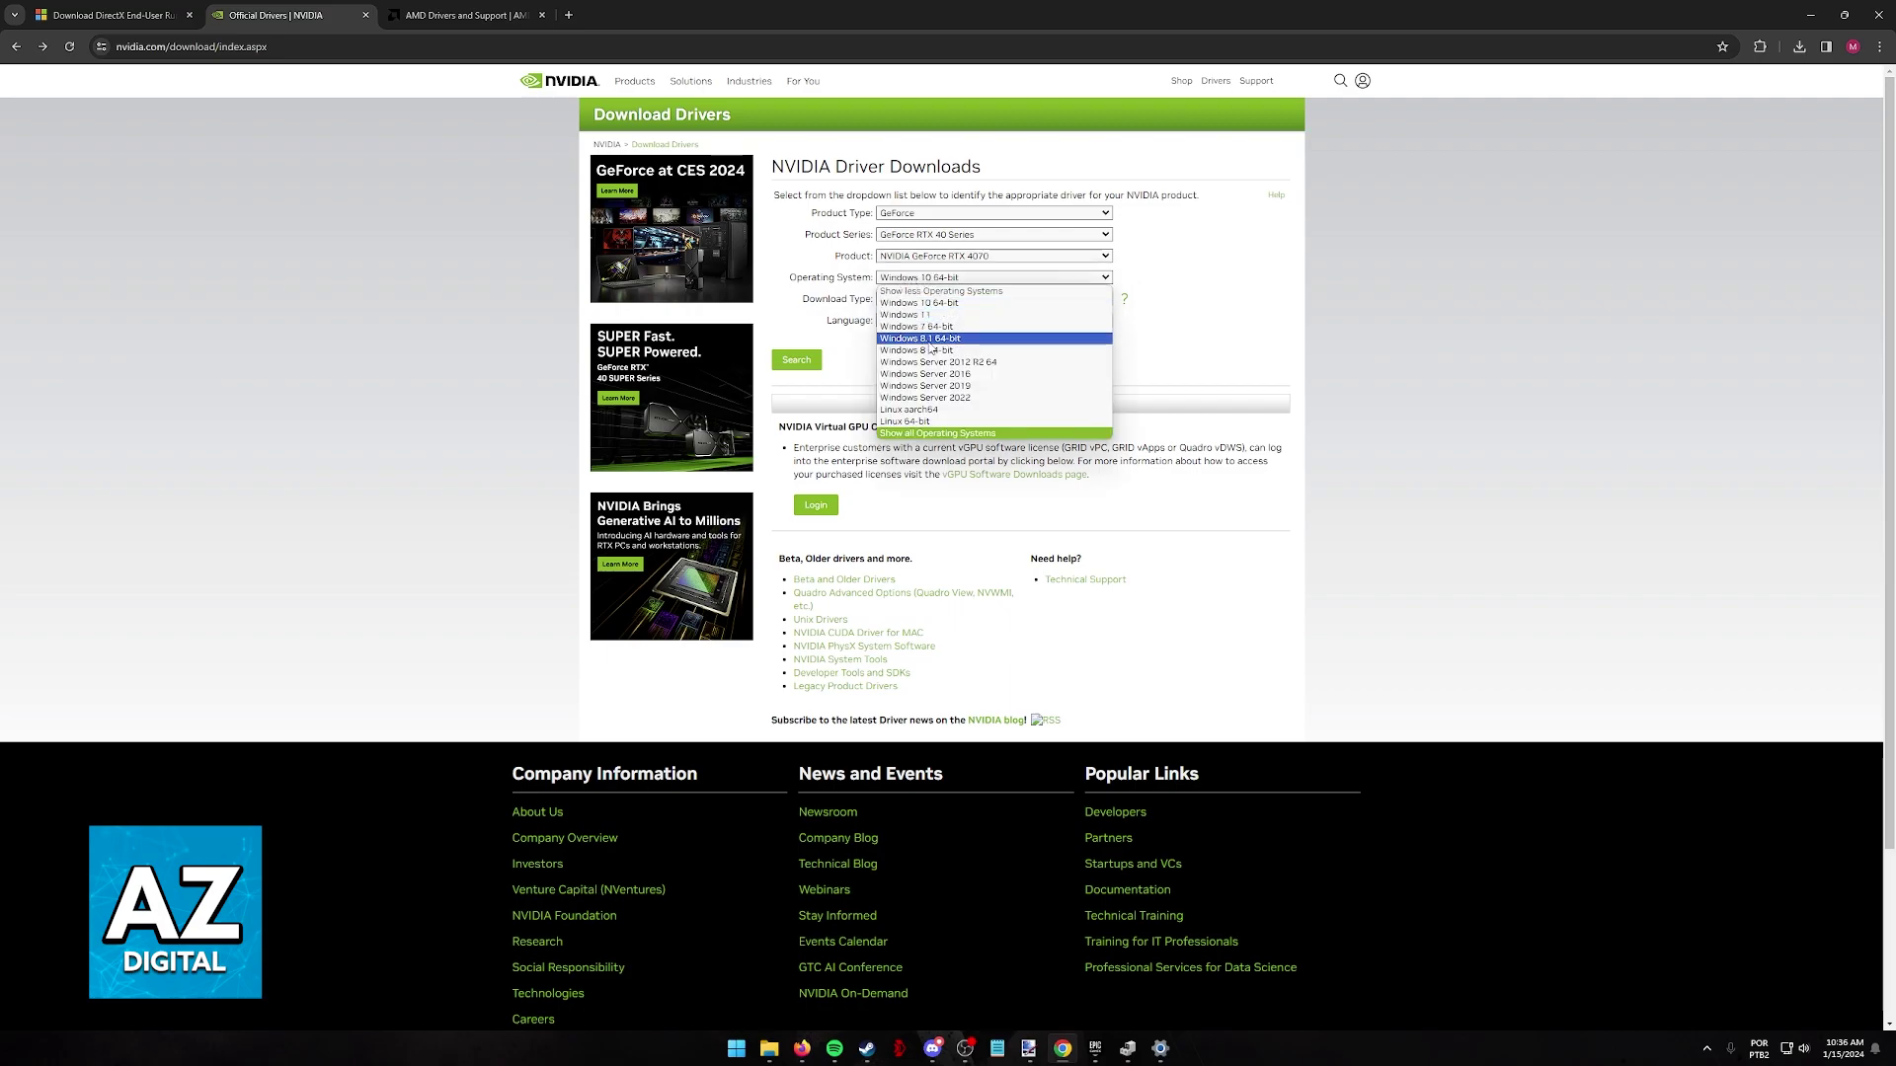
{"action": "left_click", "coordinate": [914, 315]}
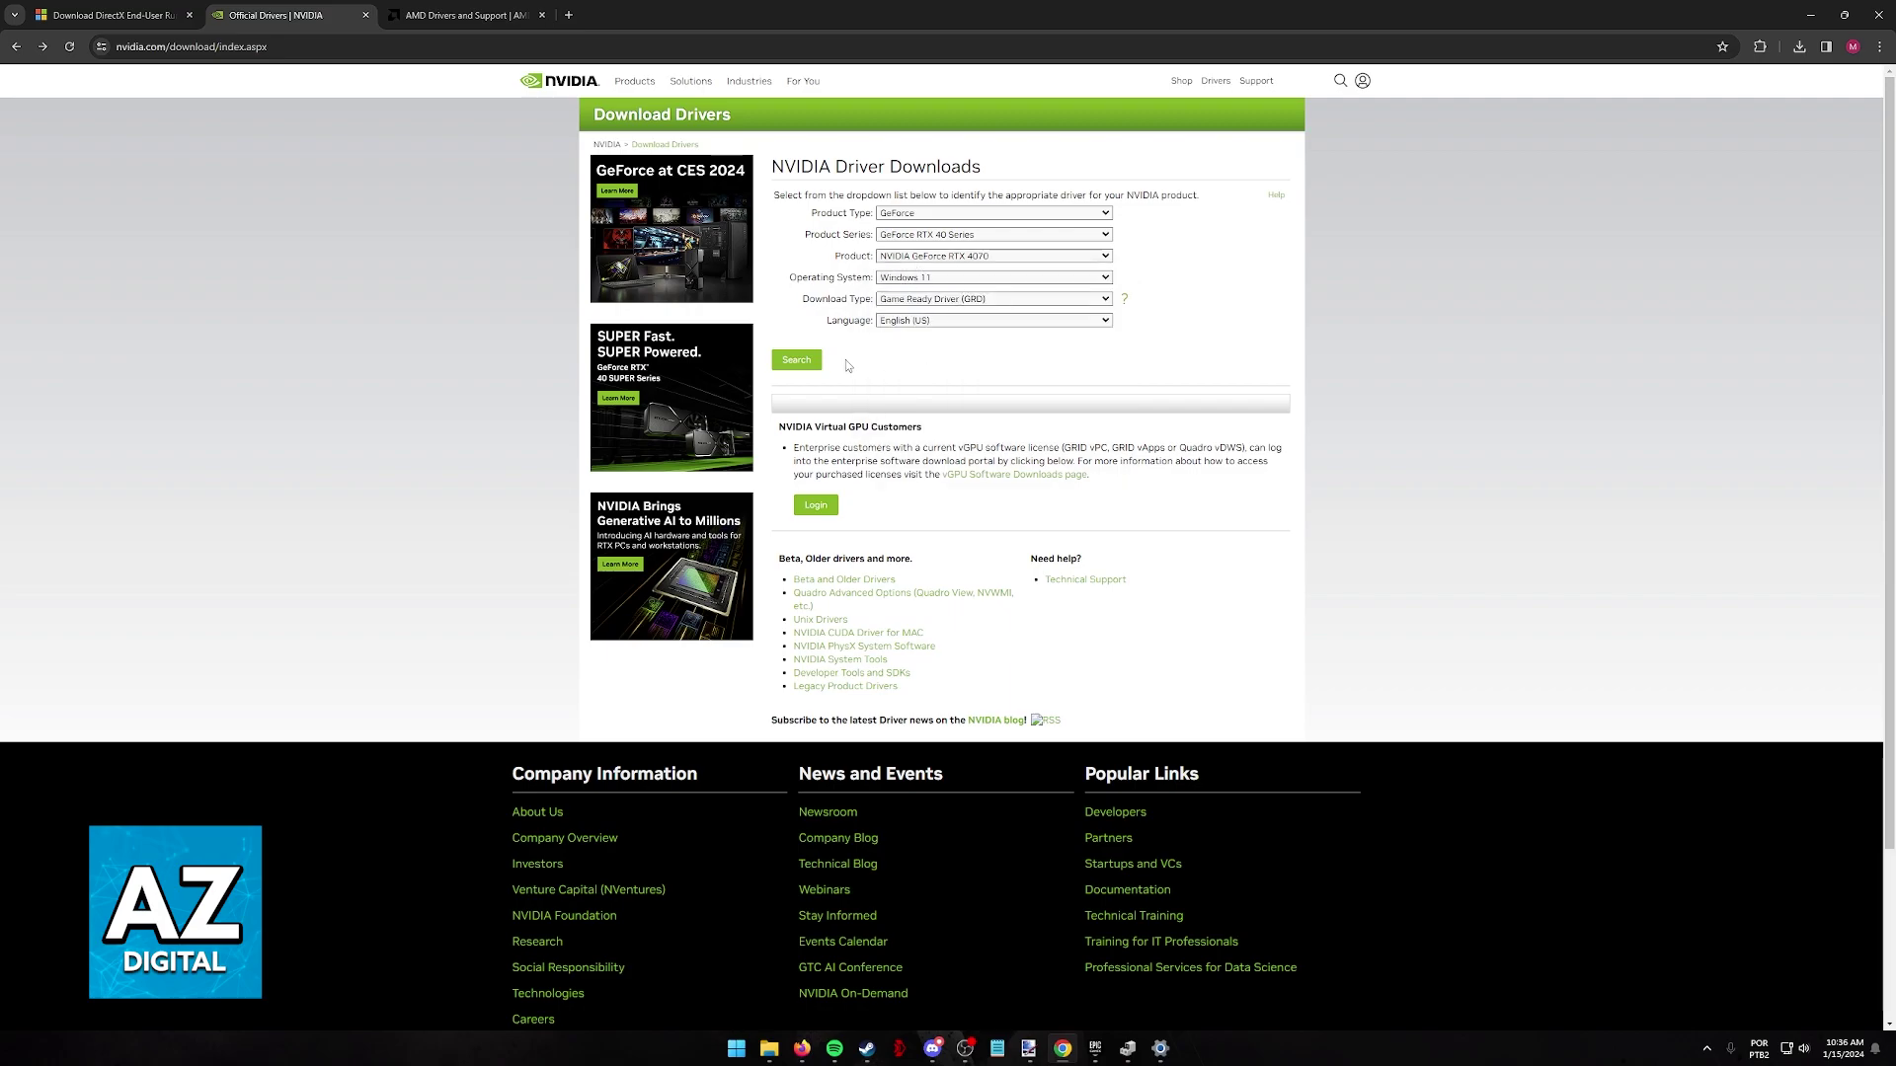
{"action": "left_click", "coordinate": [812, 362]}
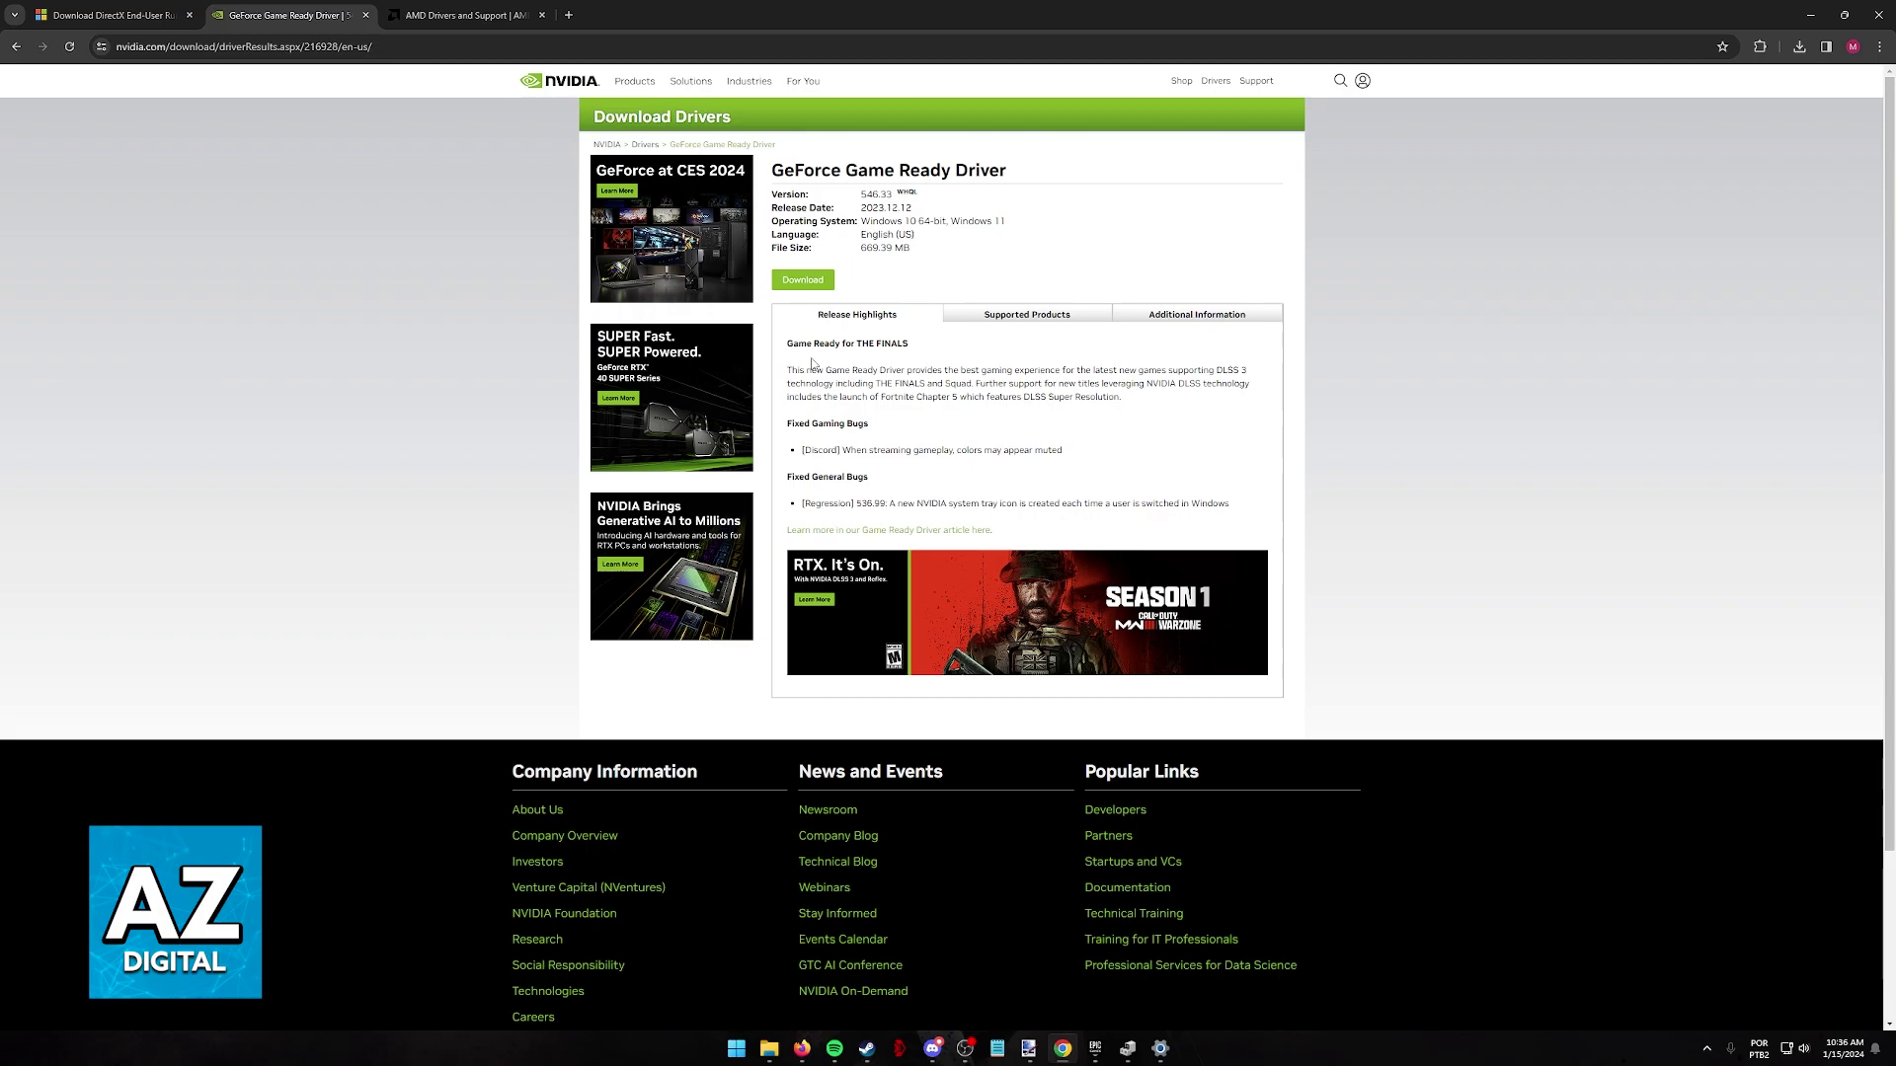
{"action": "left_click", "coordinate": [1706, 1049]}
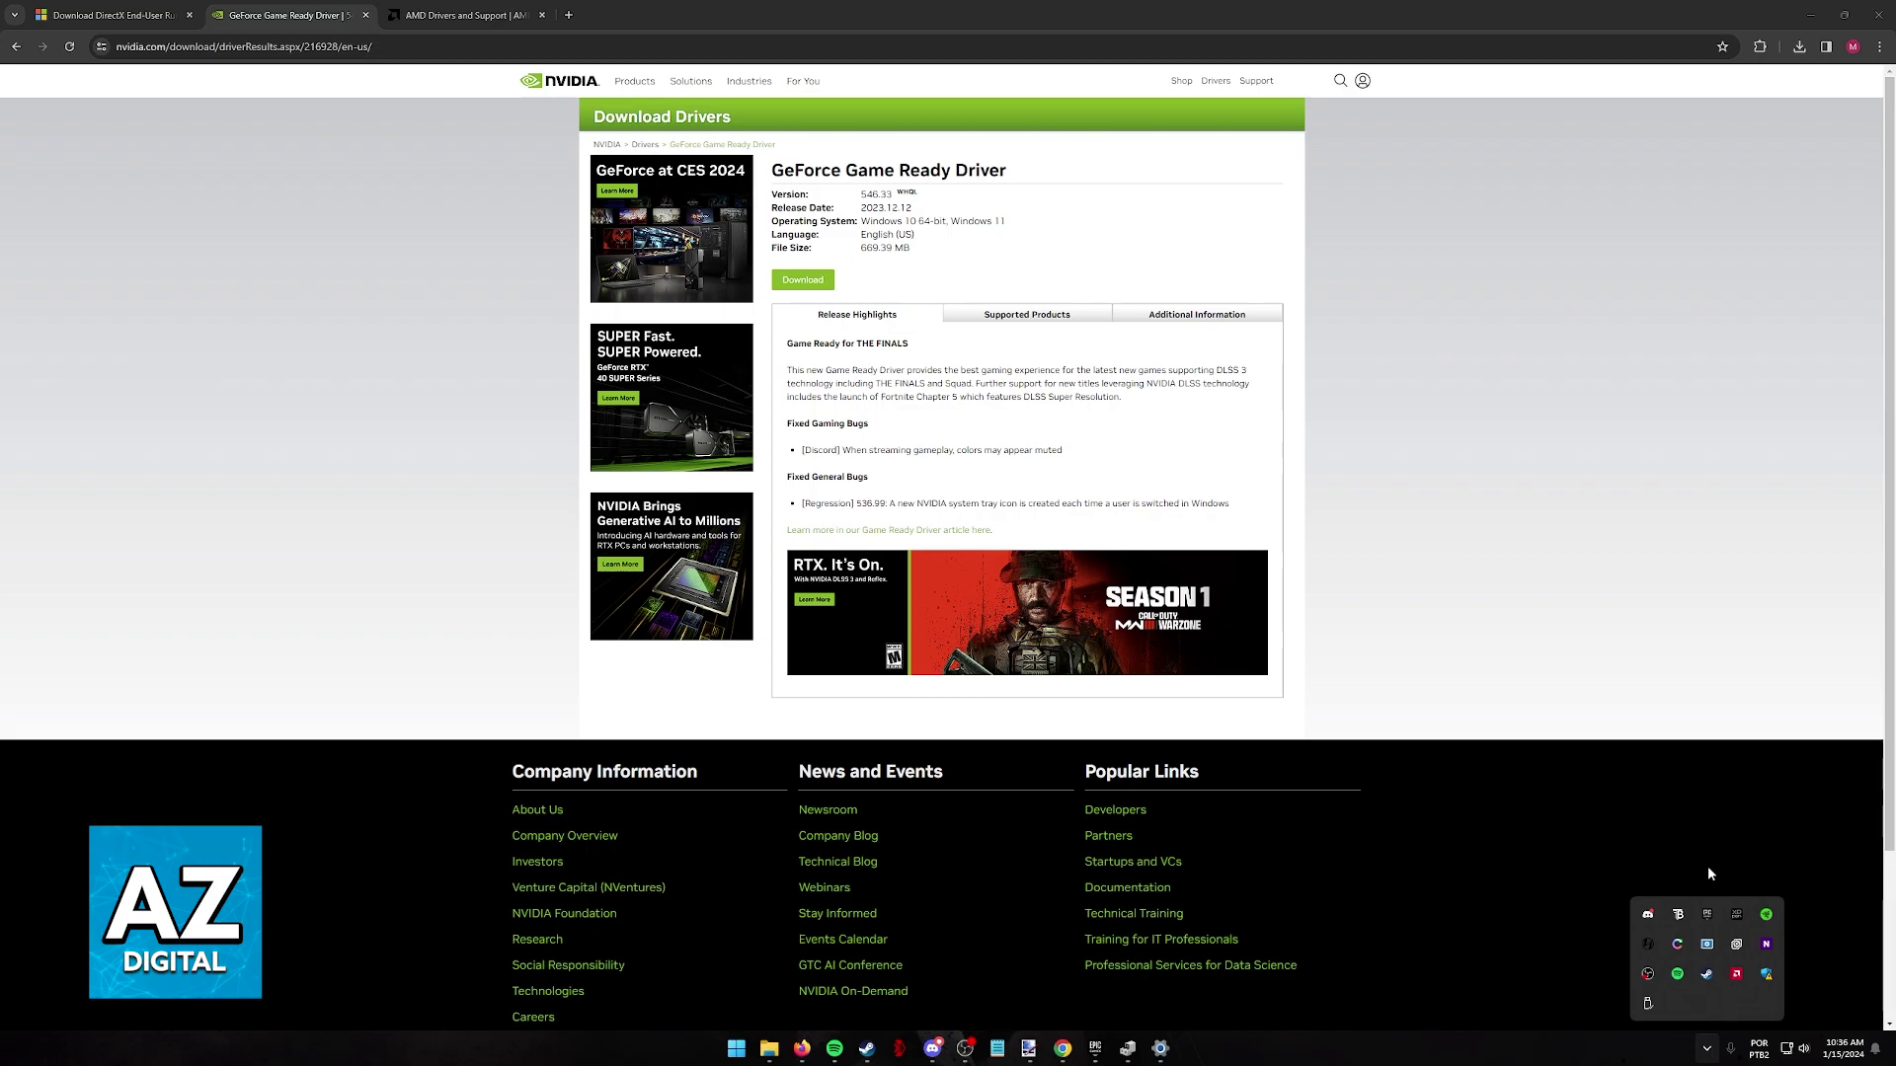
Open L-Connect 3 and NZXT CAM from the system tray, bringing NZXT CAM forward
{"action": "left_click", "coordinate": [1648, 944]}
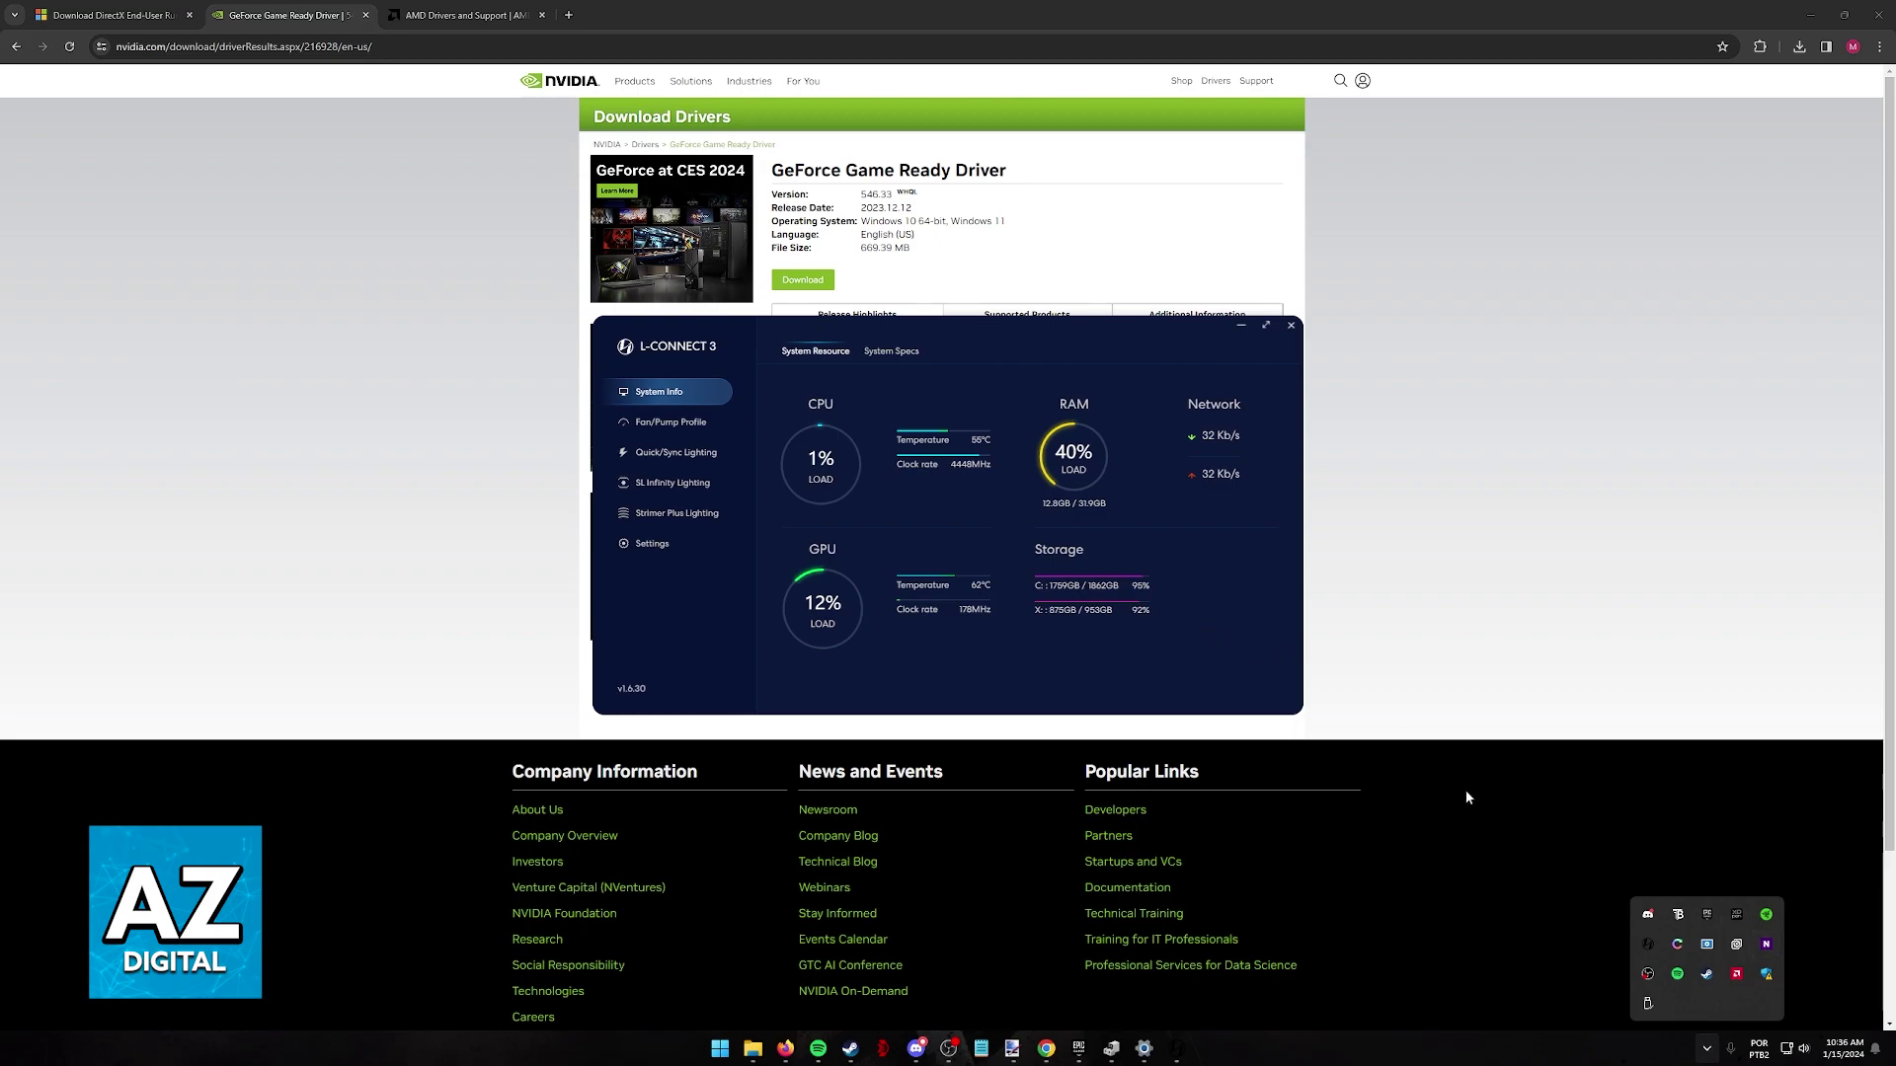
{"action": "left_click", "coordinate": [1765, 944]}
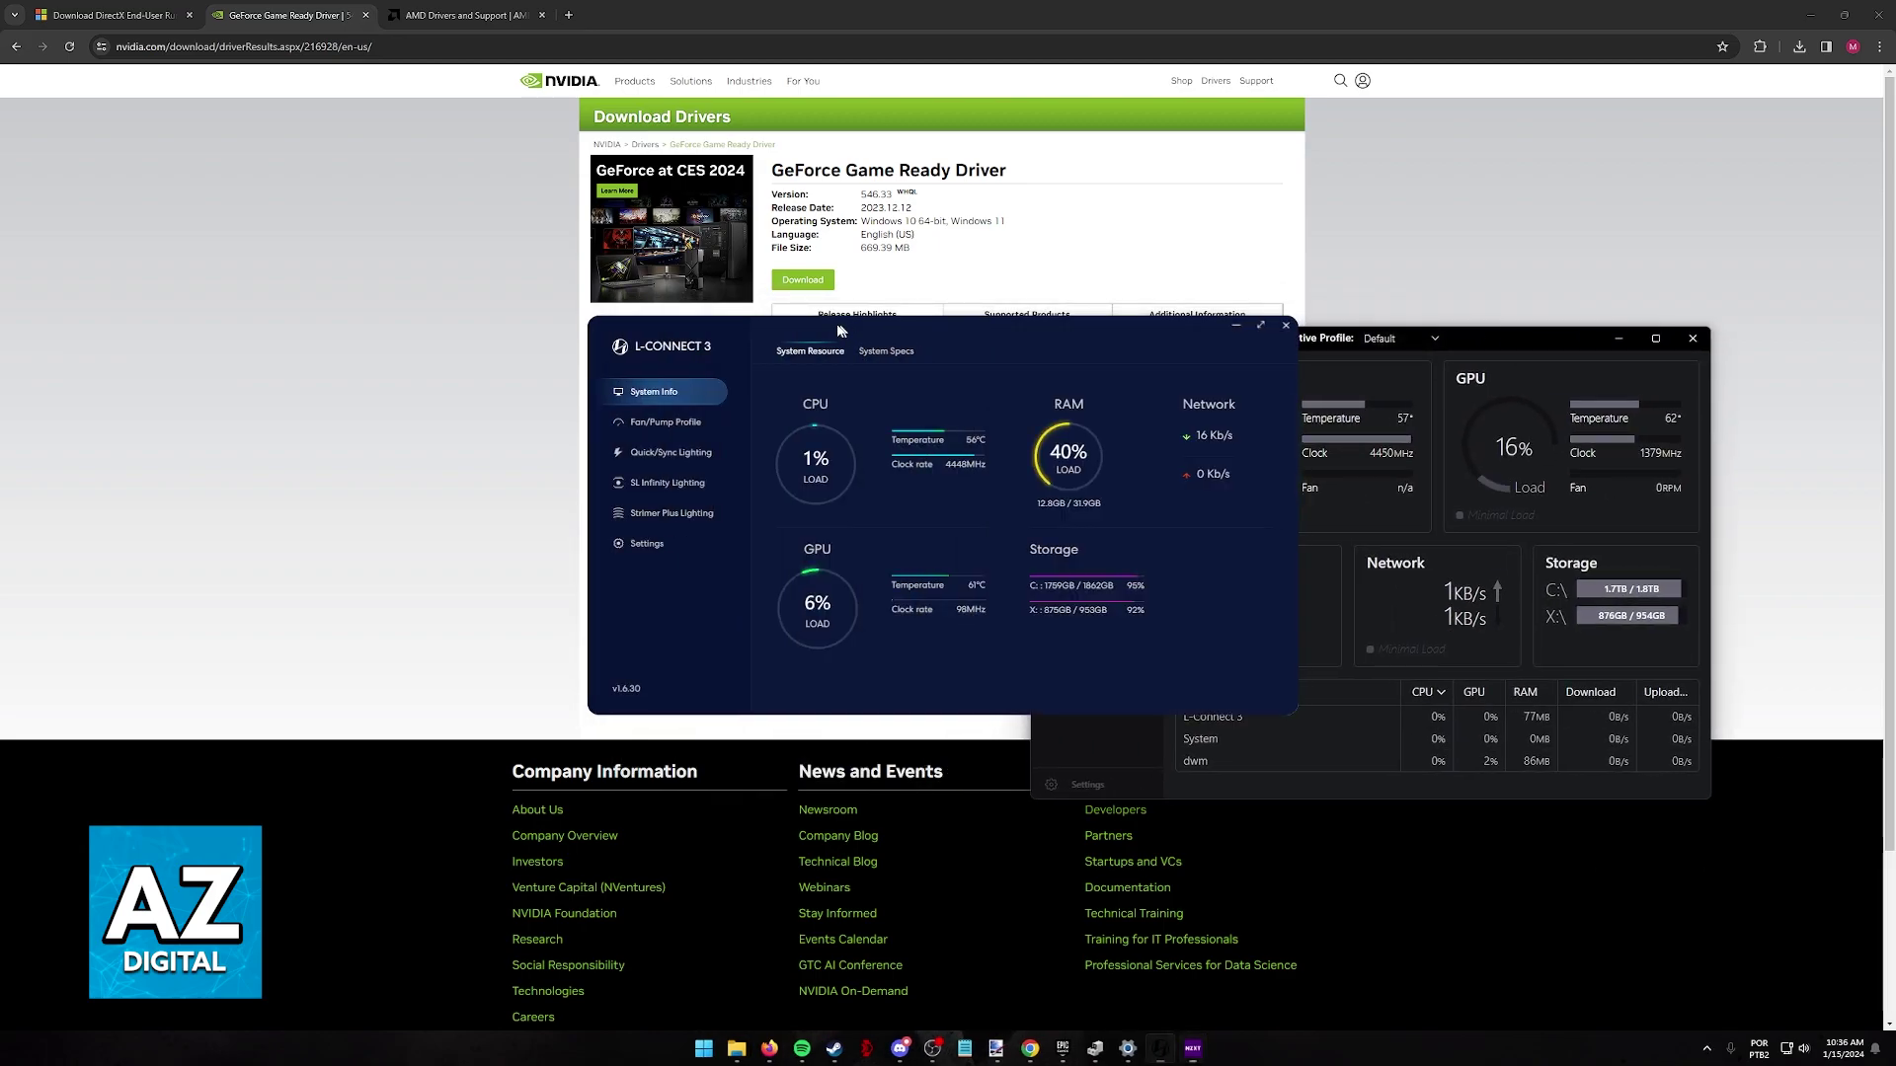
{"action": "left_click_drag", "start_coordinate": [840, 329], "coordinate": [581, 340]}
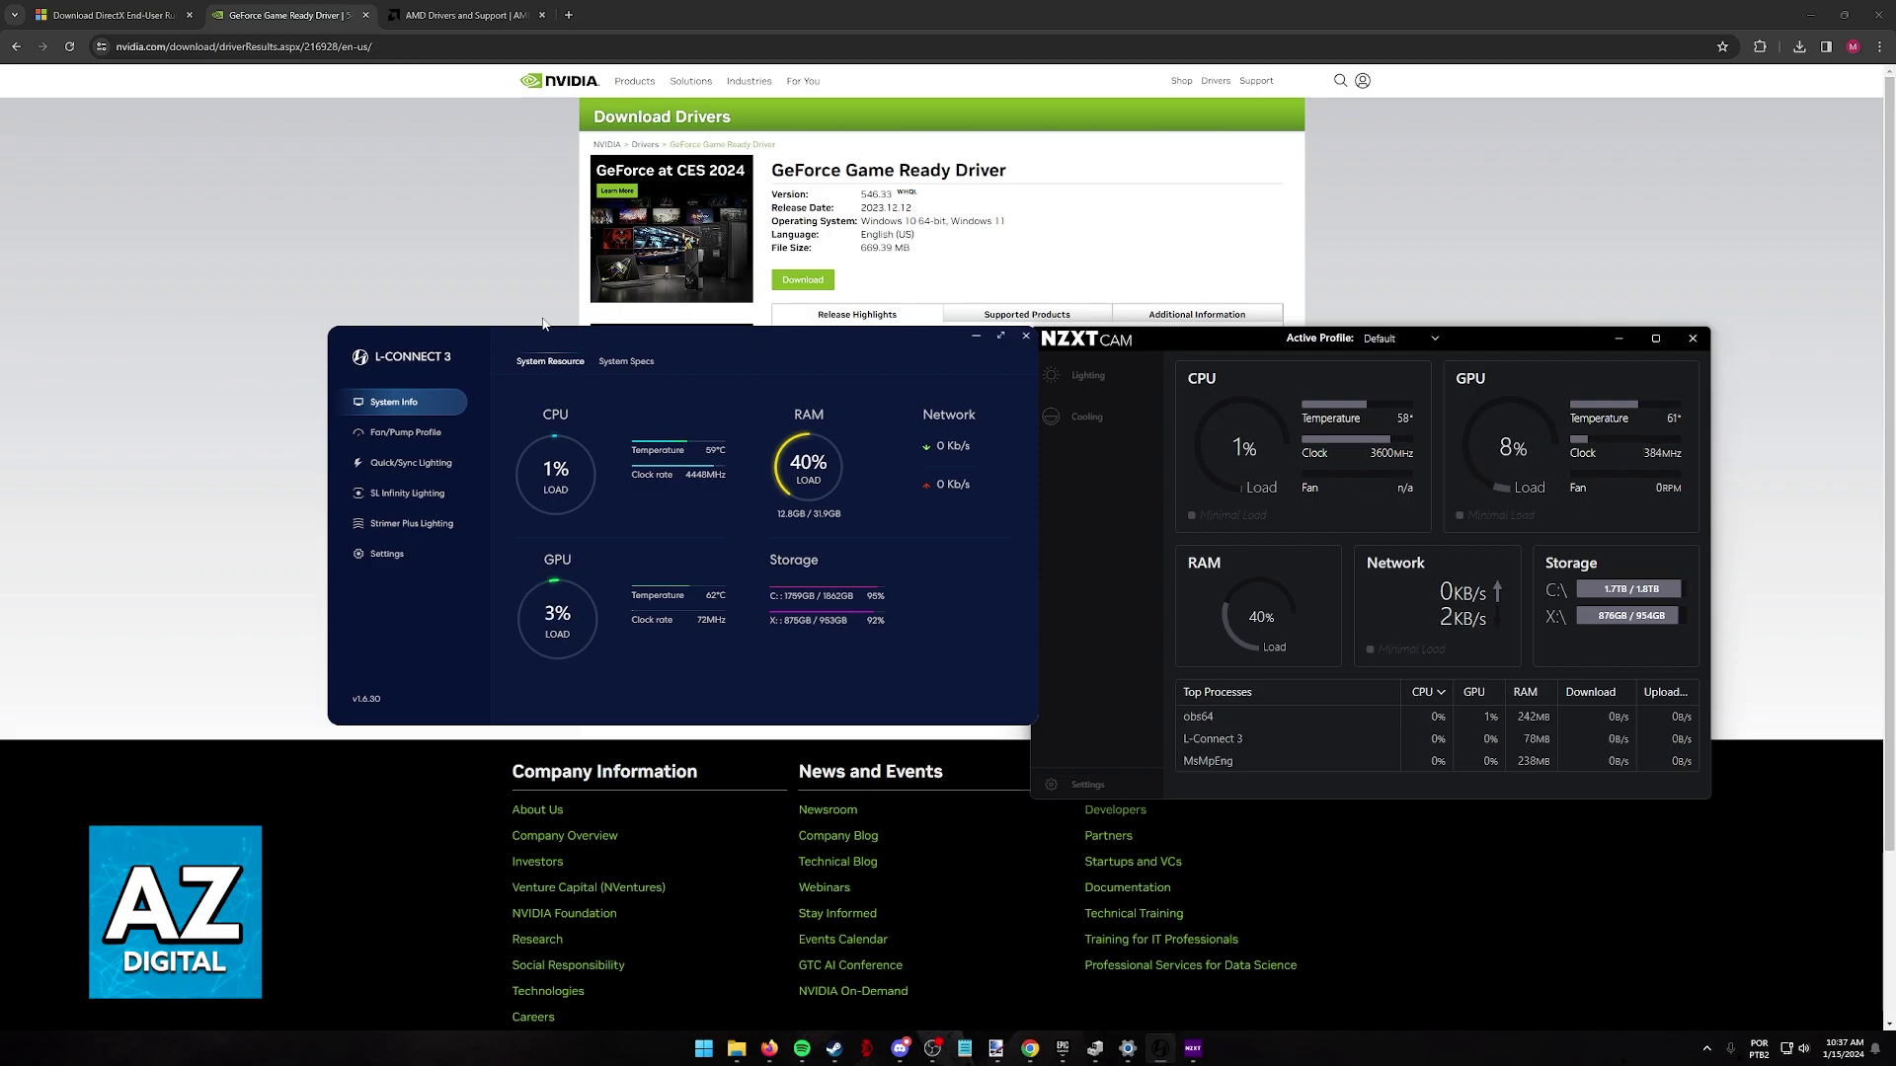
{"action": "left_click", "coordinate": [1202, 358]}
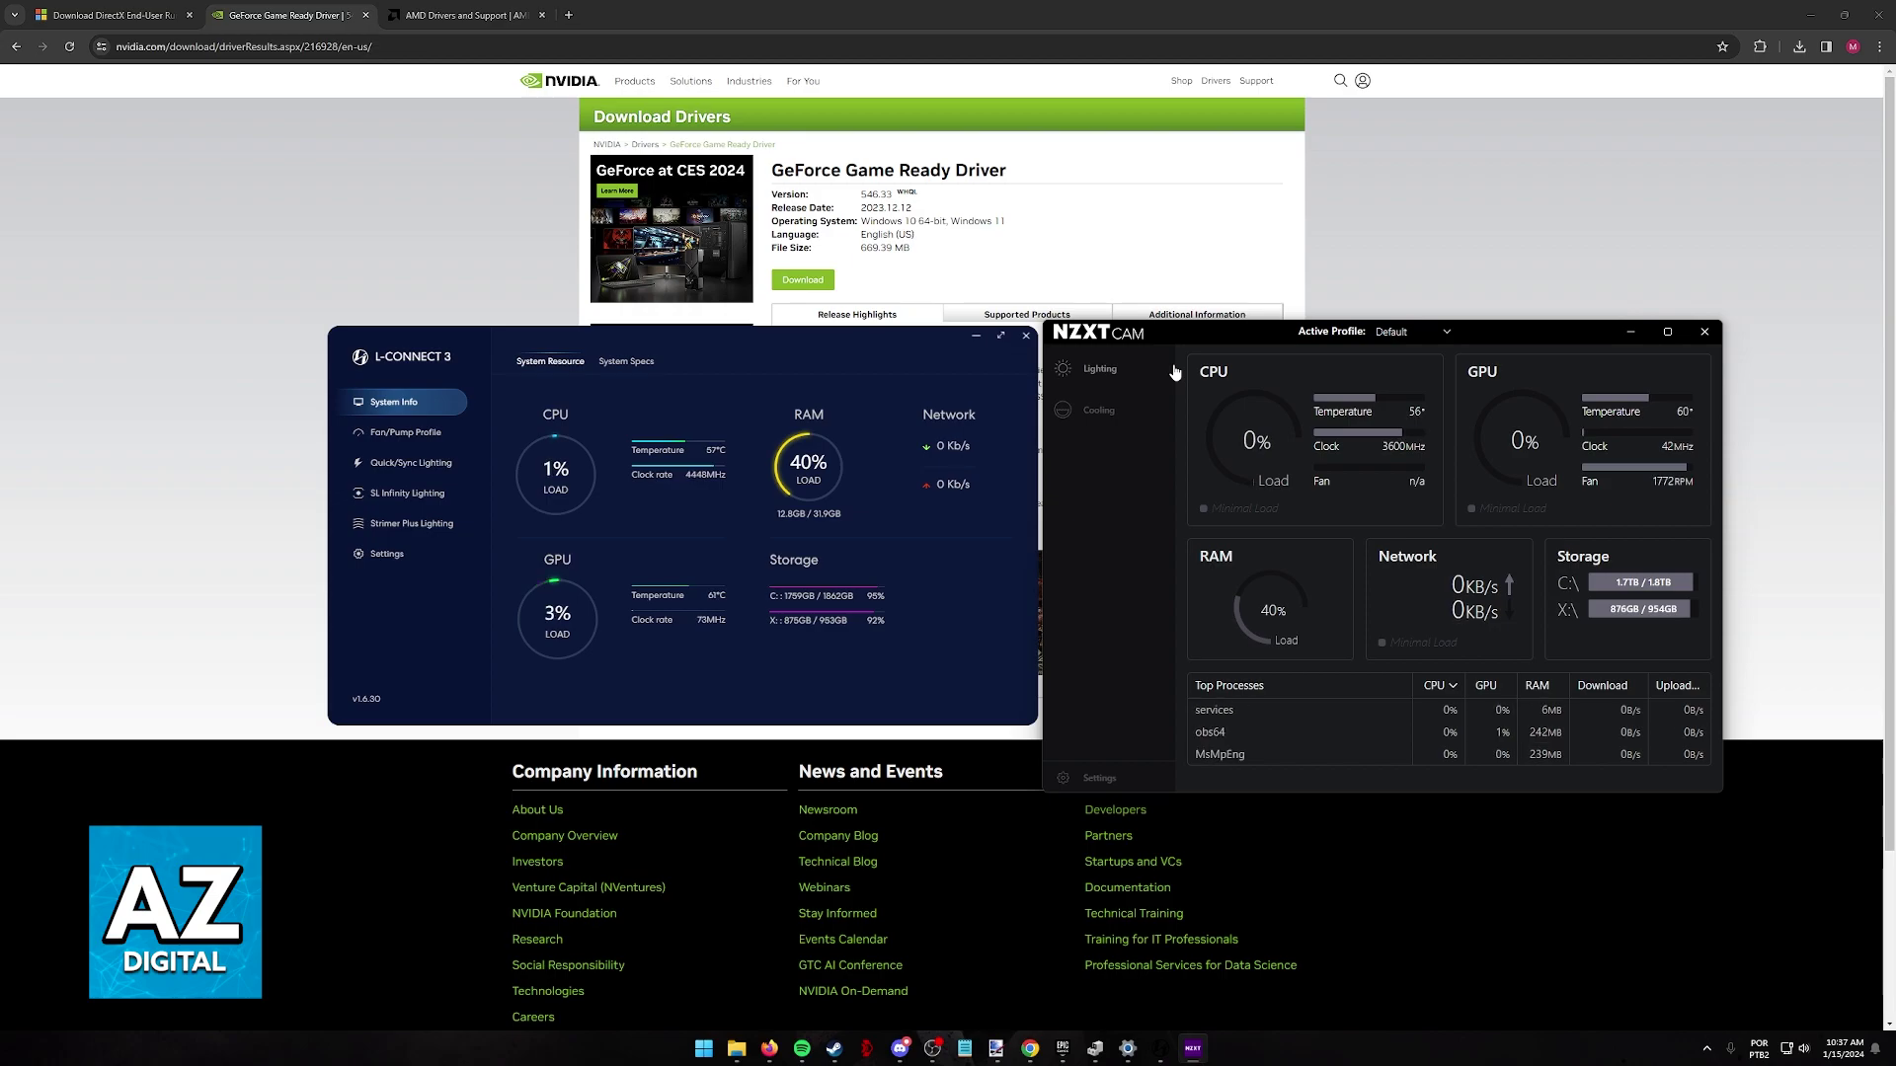
Arrange both monitoring windows side by side and open Wallpaper Engine's tray menu
{"action": "left_click_drag", "start_coordinate": [909, 334], "coordinate": [760, 340]}
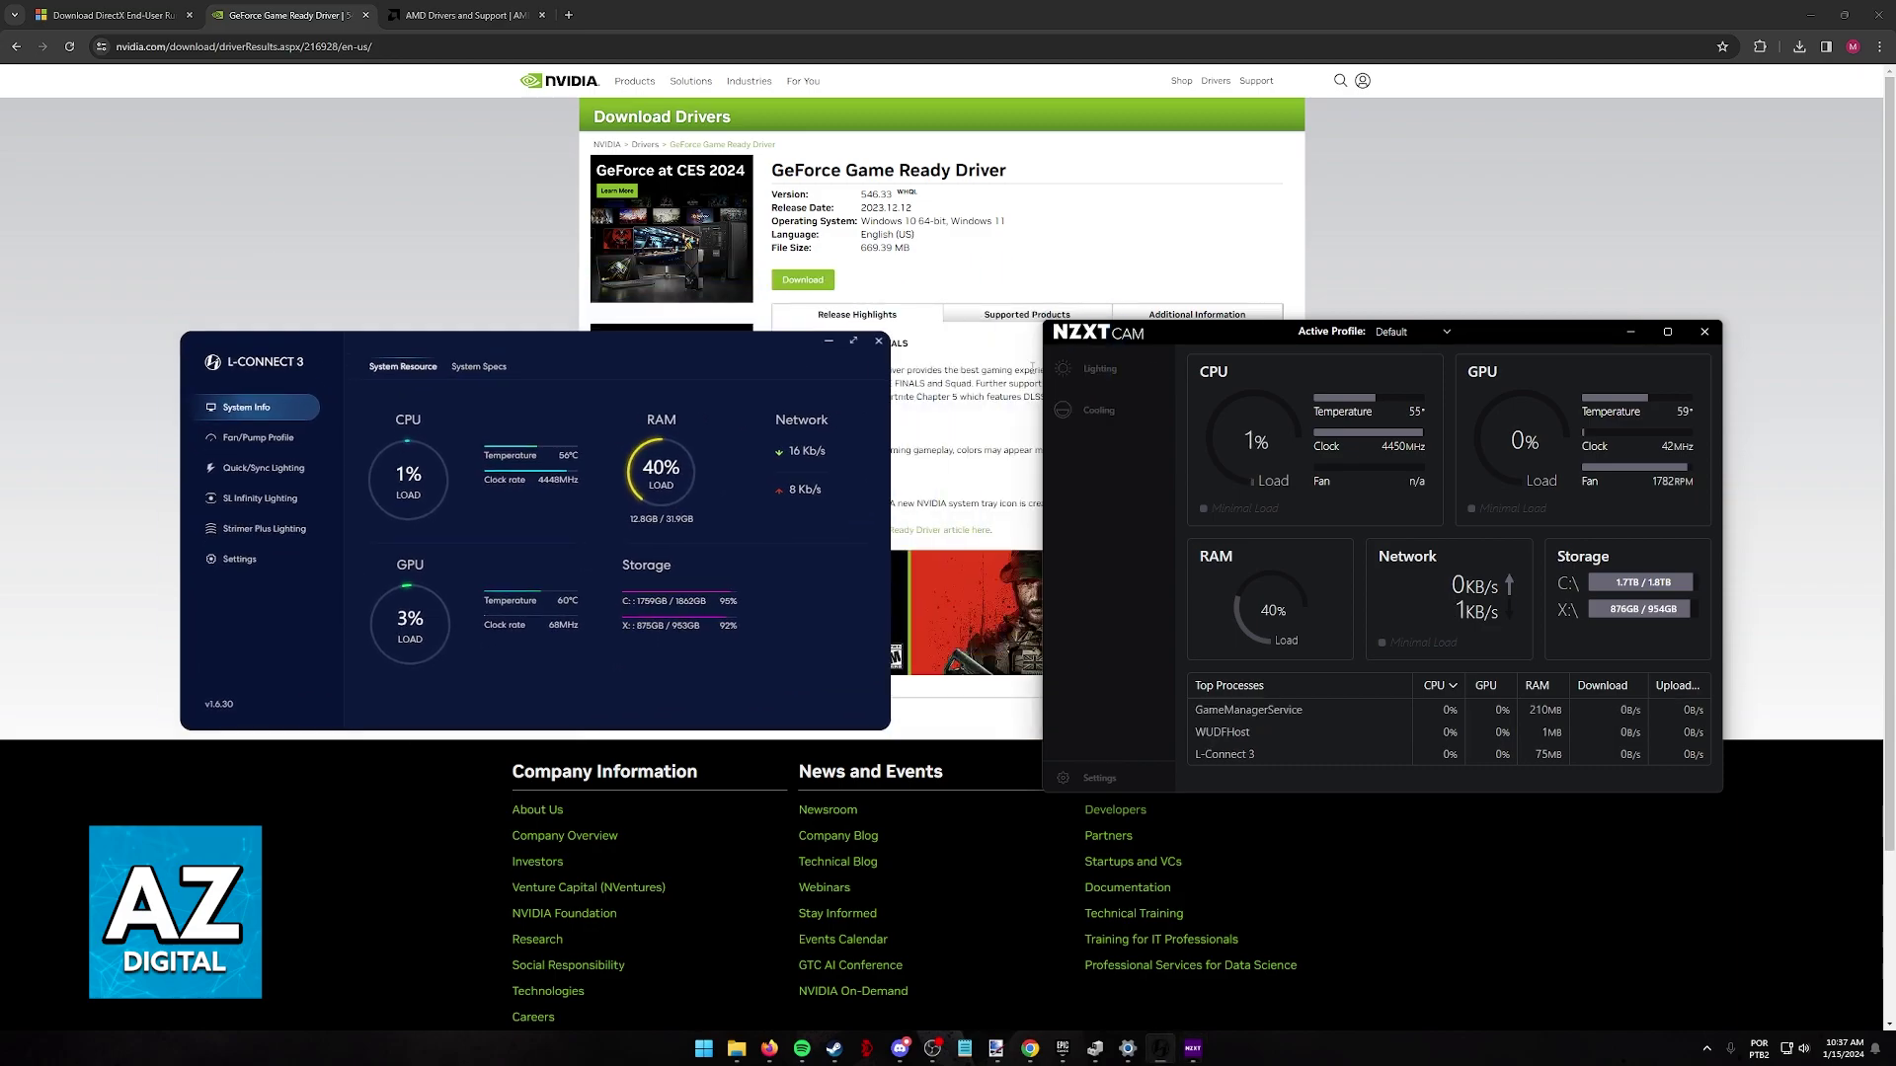
{"action": "left_click_drag", "start_coordinate": [1234, 332], "coordinate": [1075, 305]}
{"action": "left_click", "coordinate": [1706, 1048]}
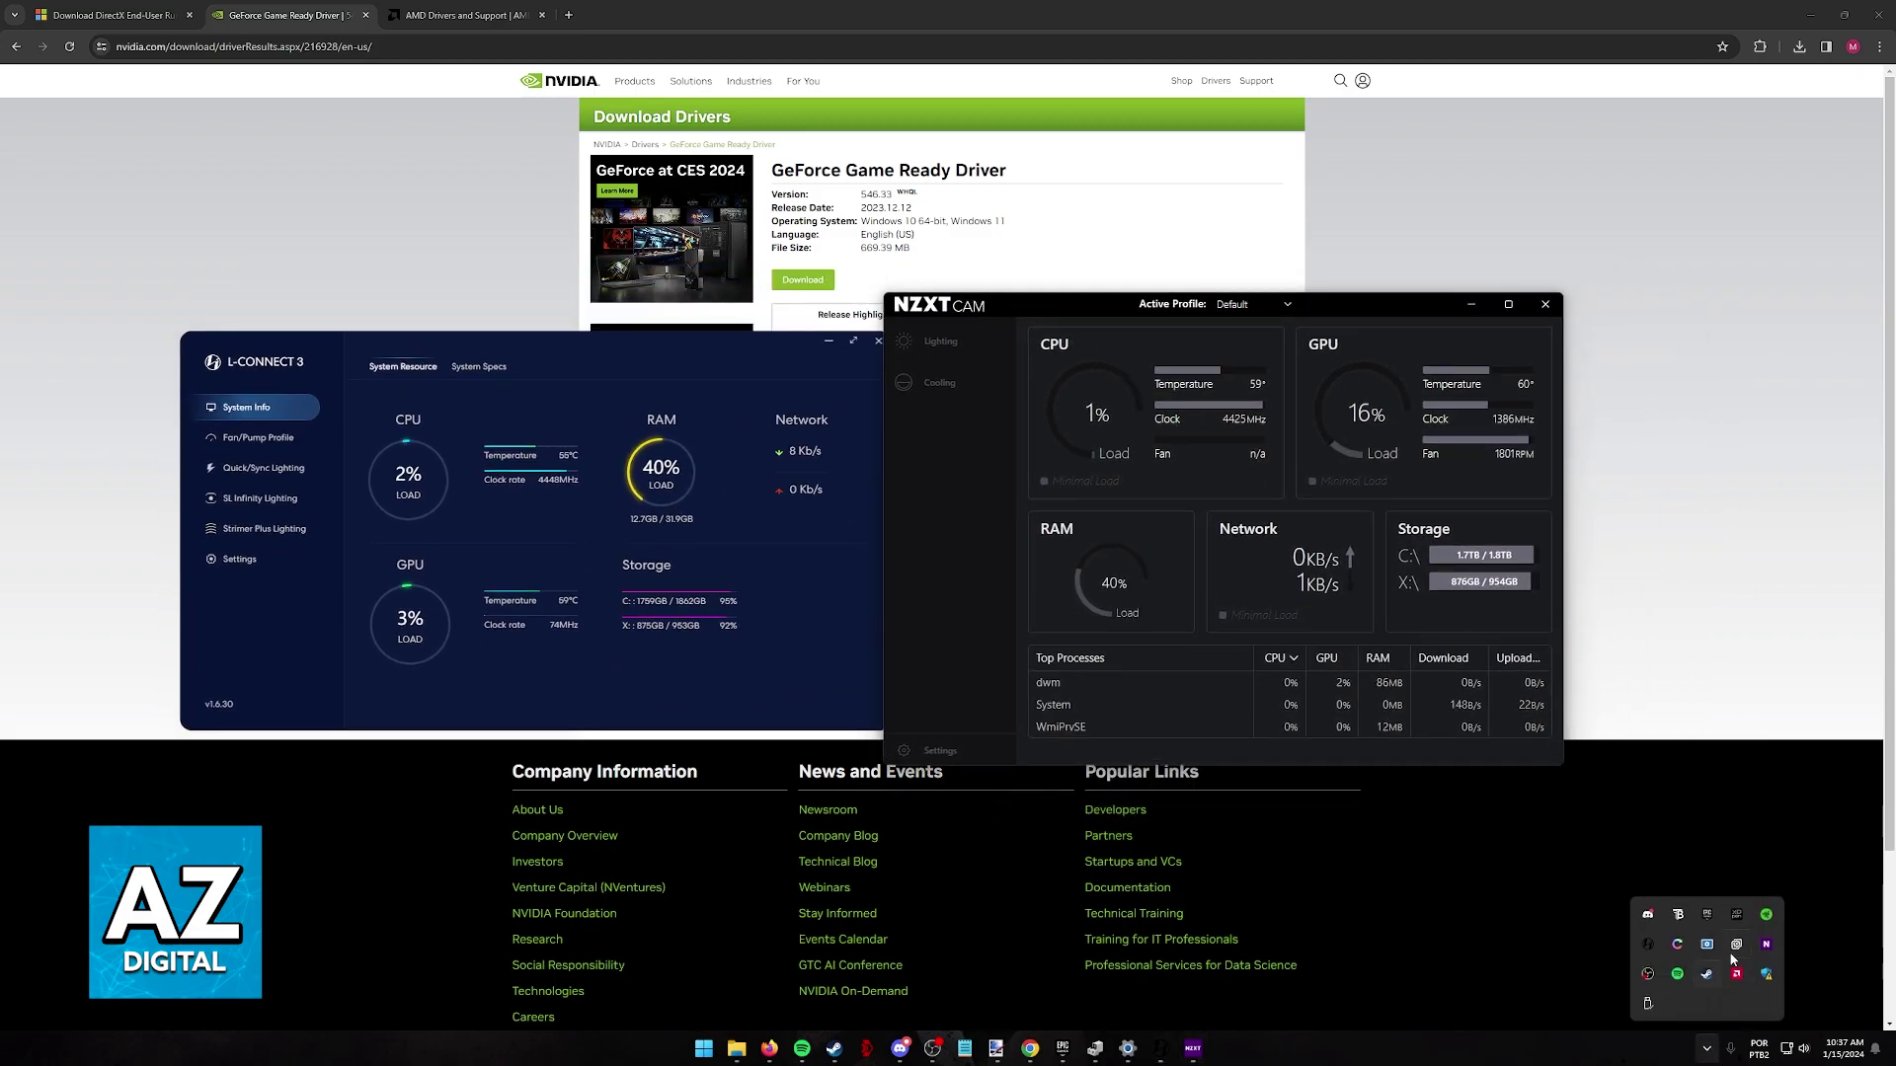
{"action": "right_click", "coordinate": [1735, 943]}
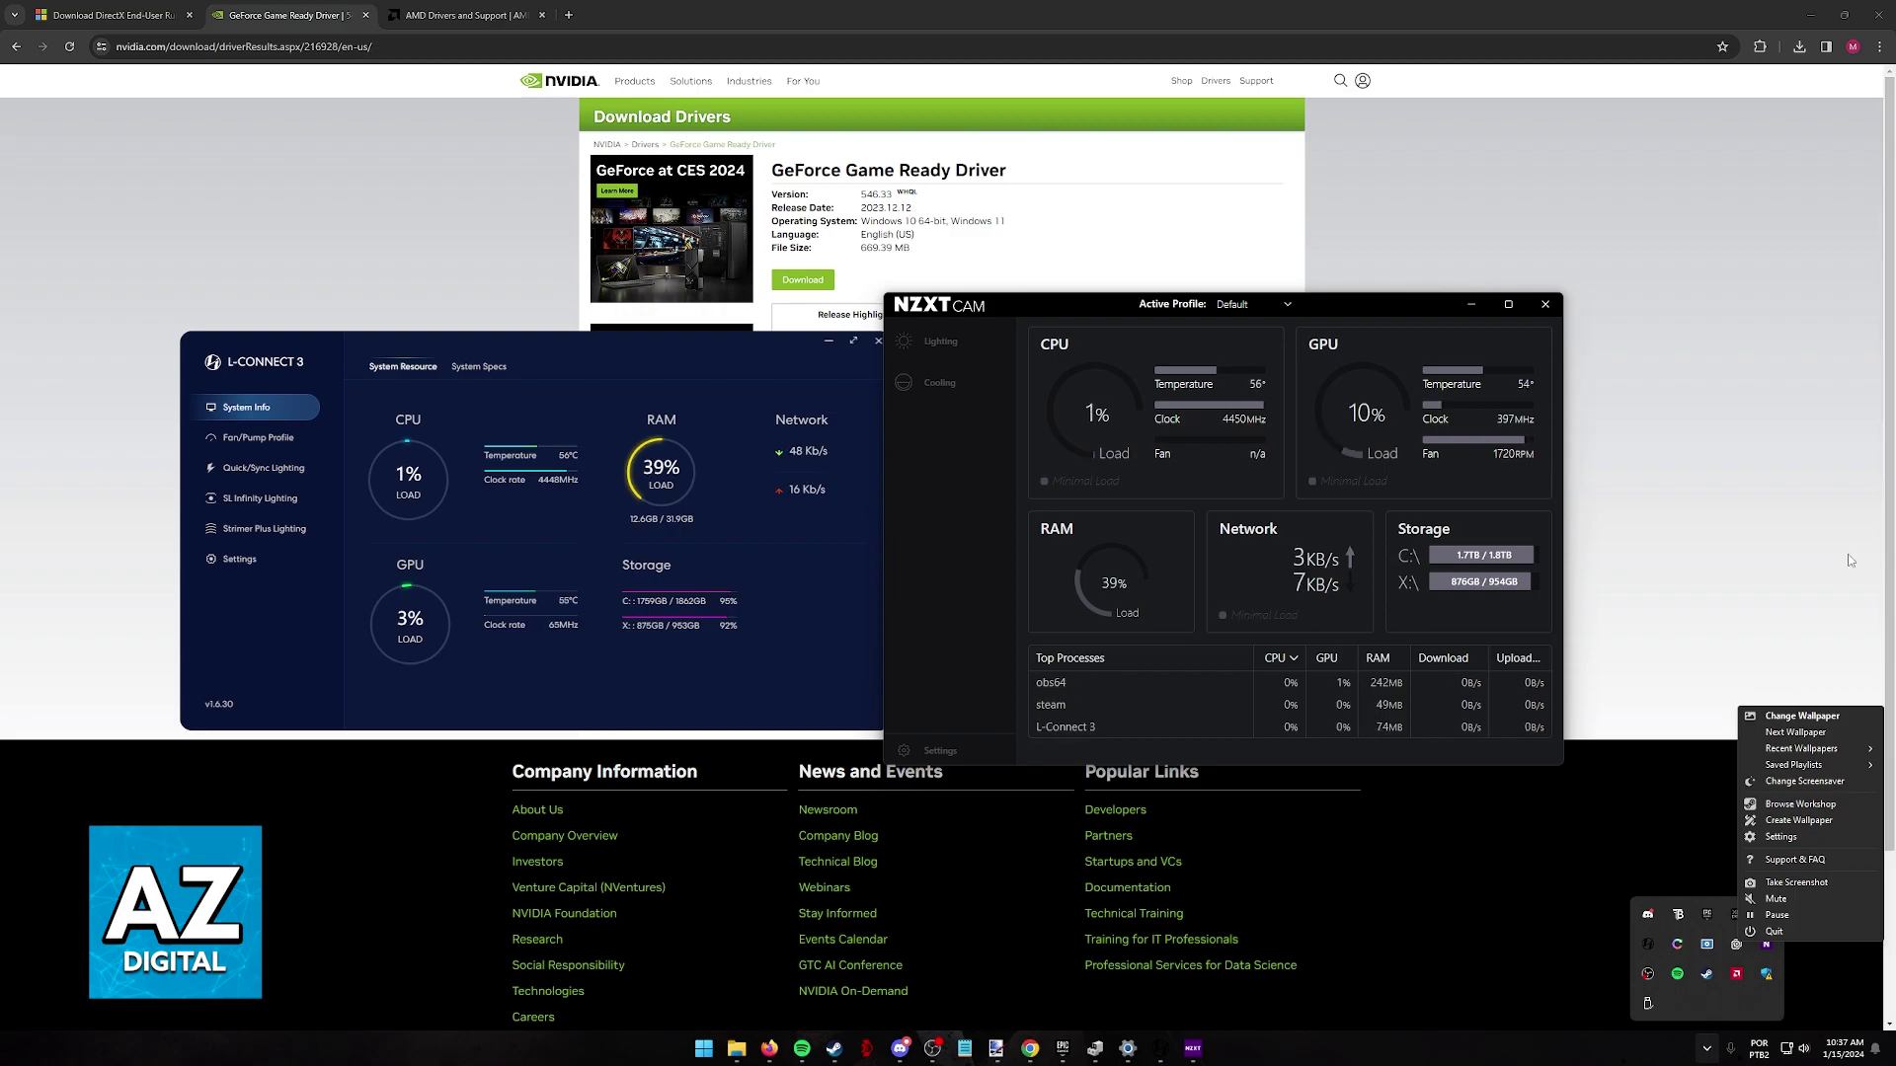
Return to Chrome's GeForce Game Ready Driver 546.33 page, dismissing the tray menu
{"action": "left_click", "coordinate": [1809, 584]}
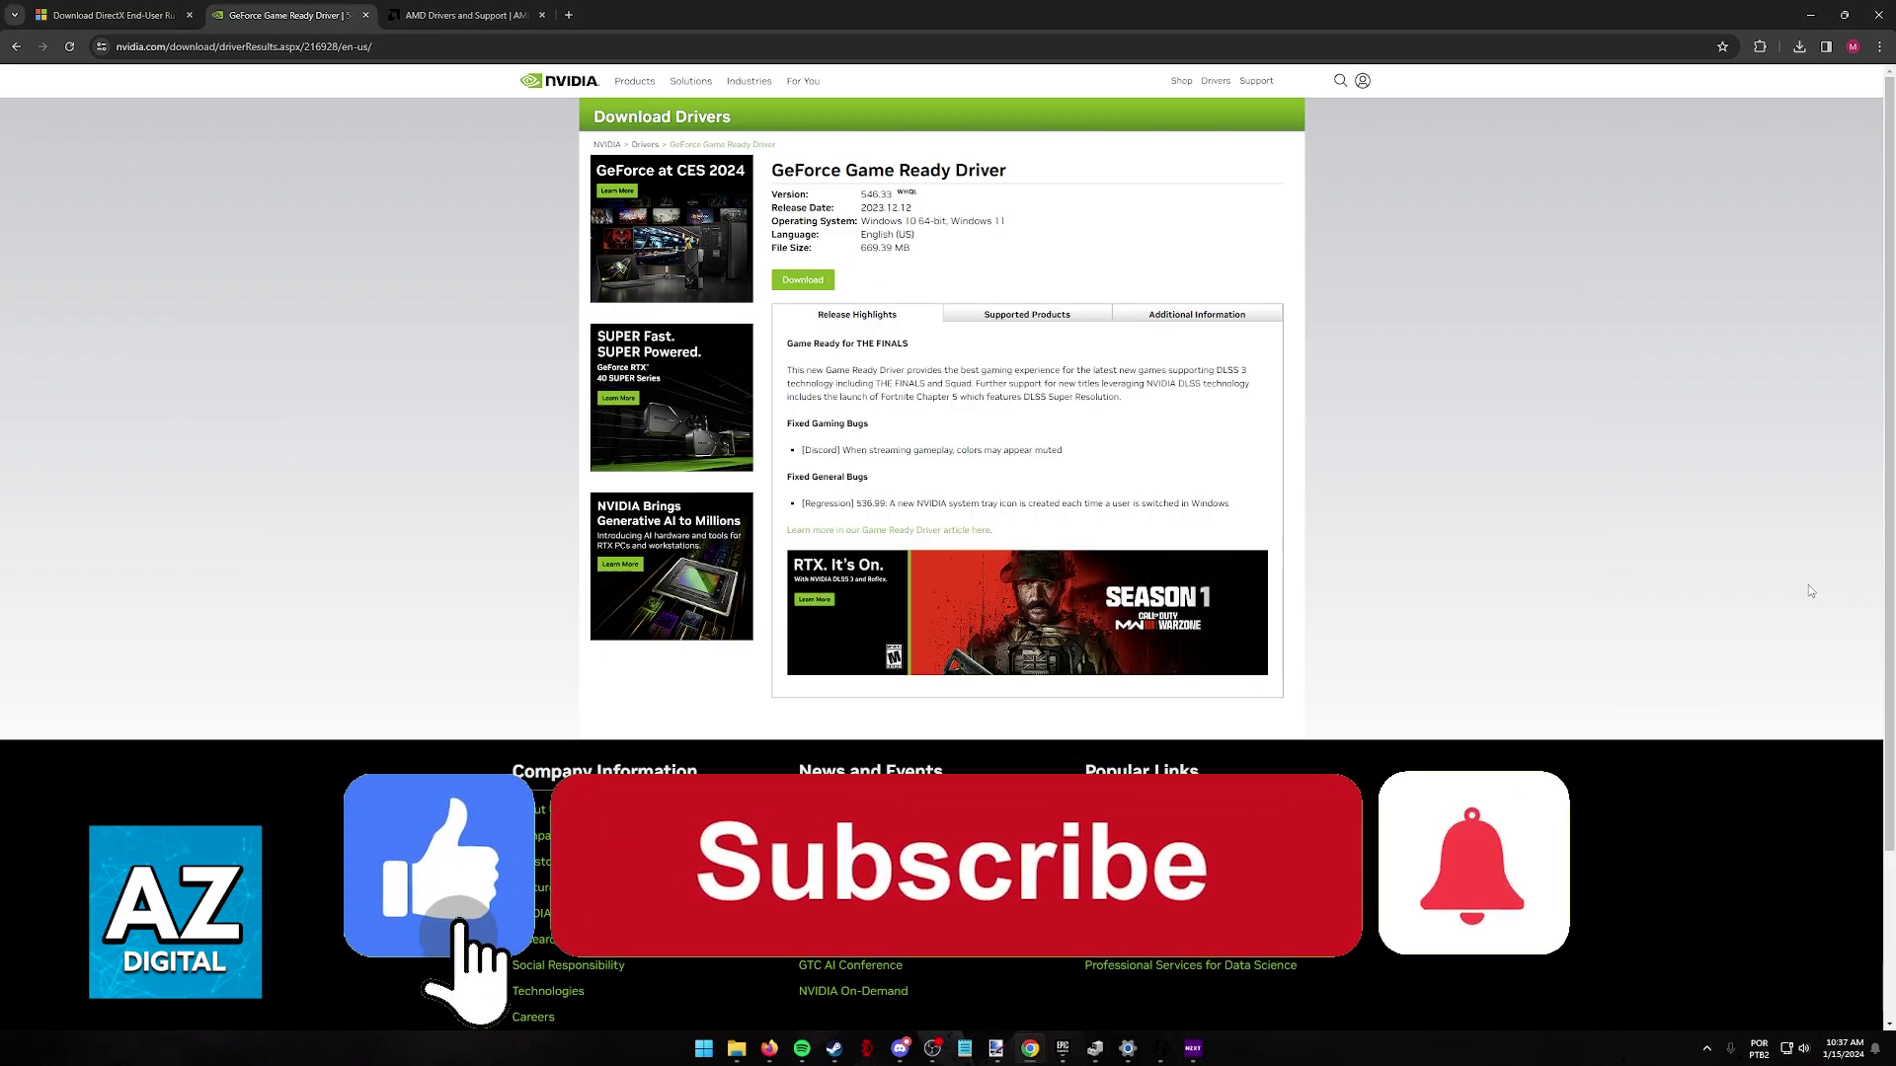